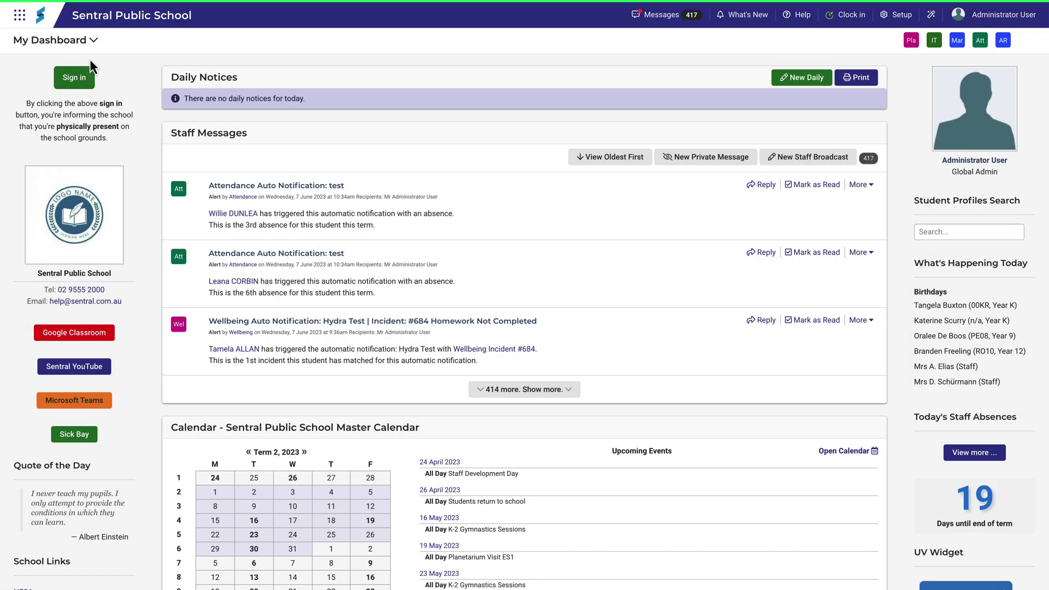
# Go to the Plans module's setup and bring up its list of plan types.
pyautogui.click(20, 14)
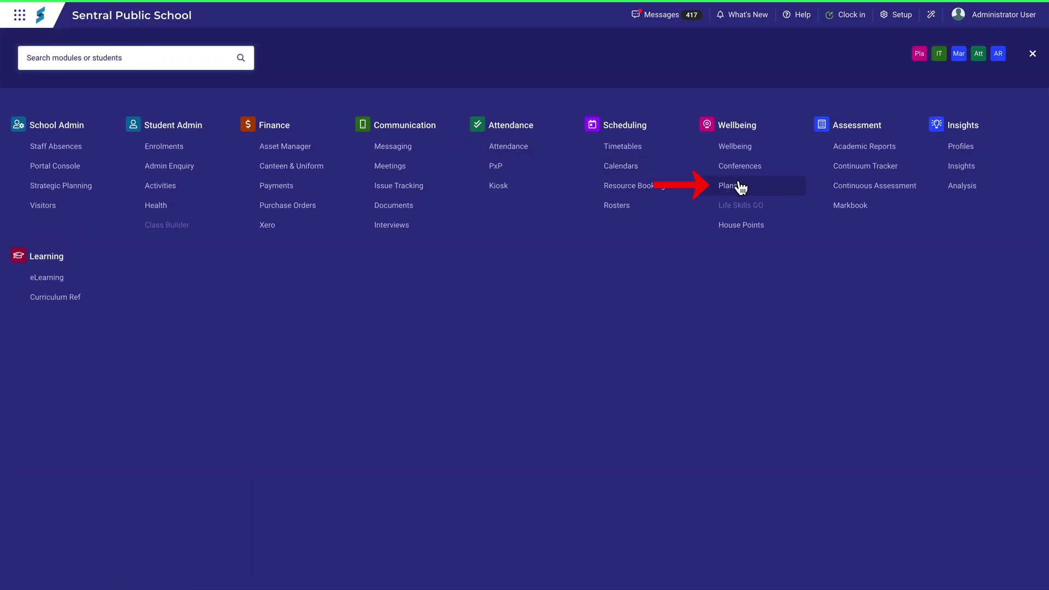
pyautogui.click(762, 185)
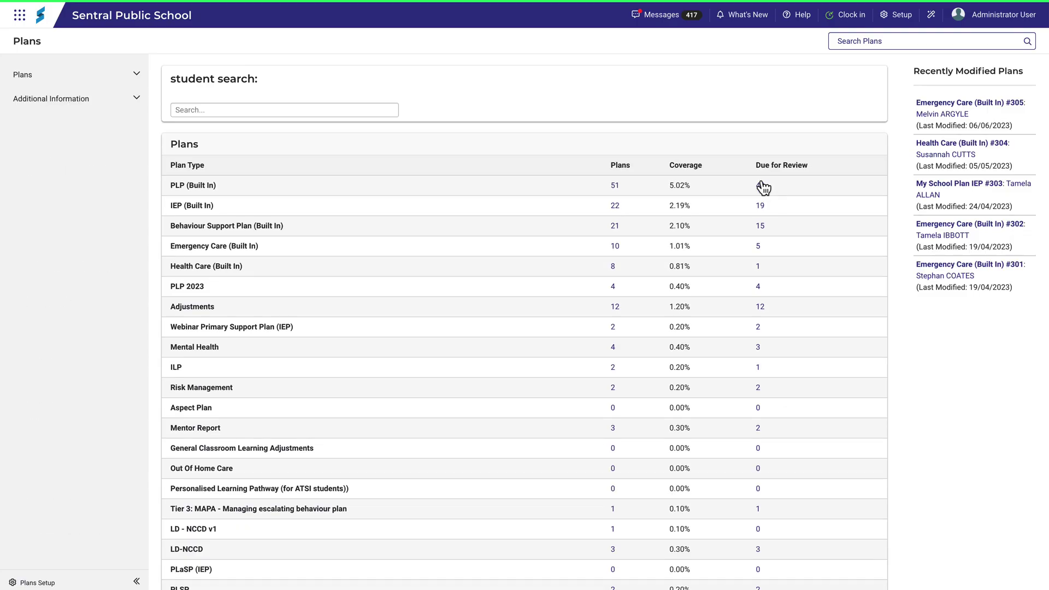
pyautogui.click(887, 22)
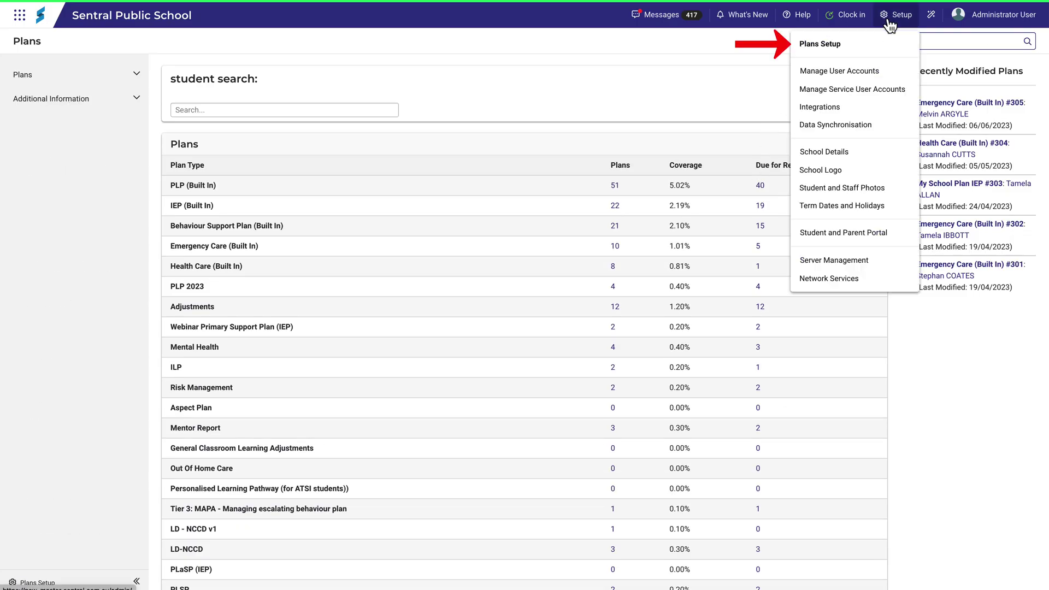
pyautogui.click(861, 53)
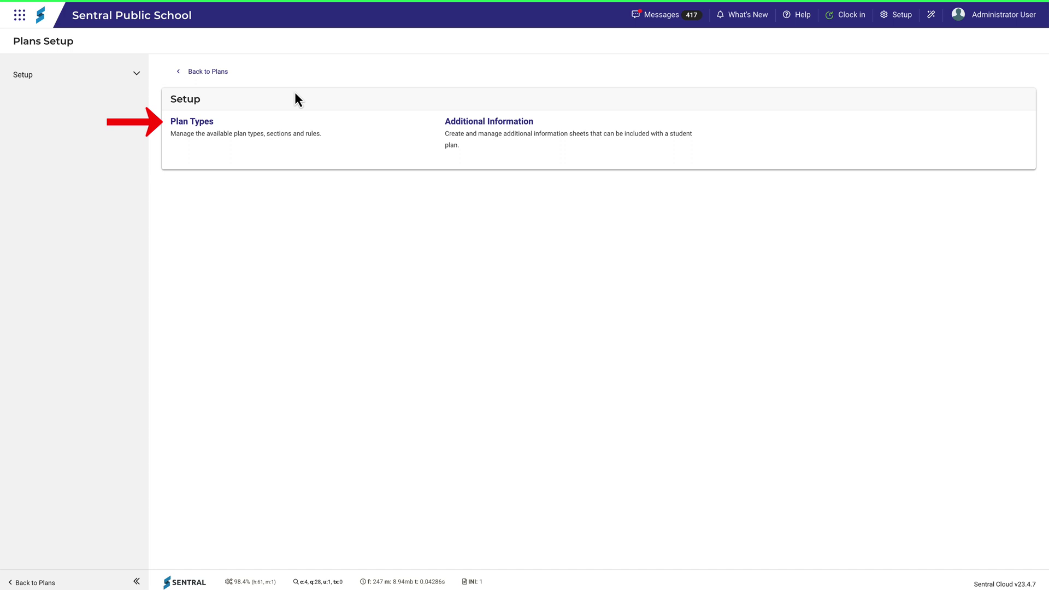
pyautogui.click(203, 123)
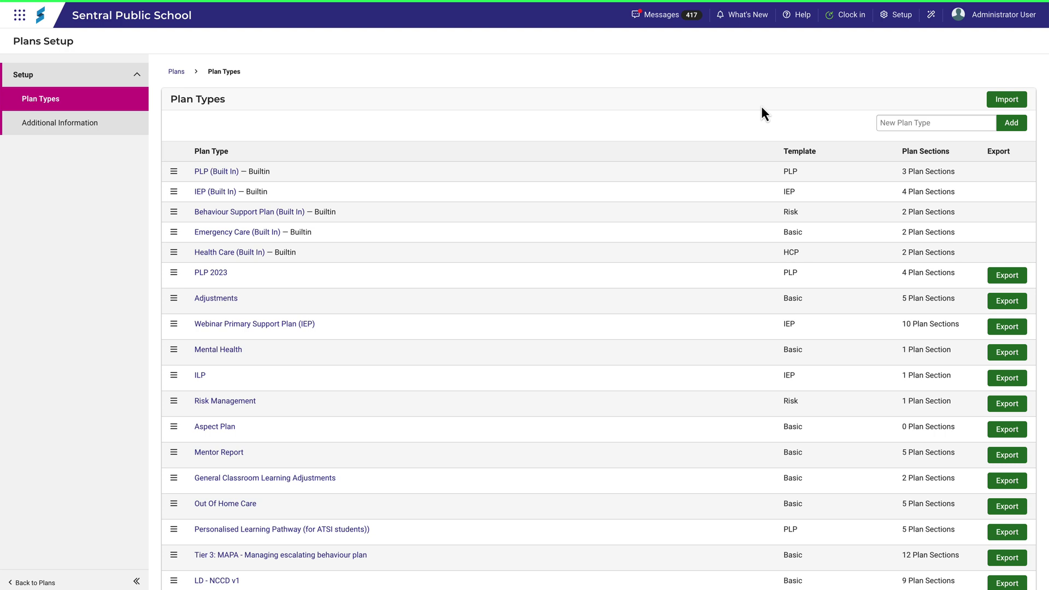
# Create a plan type named "New PLP", set its template to PLP and save it.
pyautogui.click(935, 122)
pyautogui.write('New PLP')
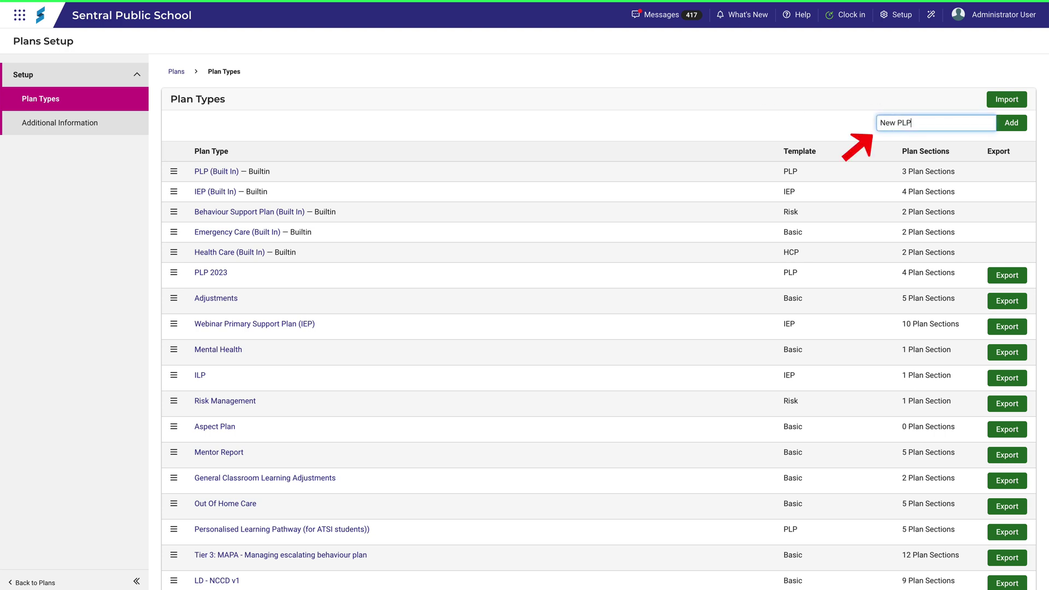
pyautogui.click(1011, 123)
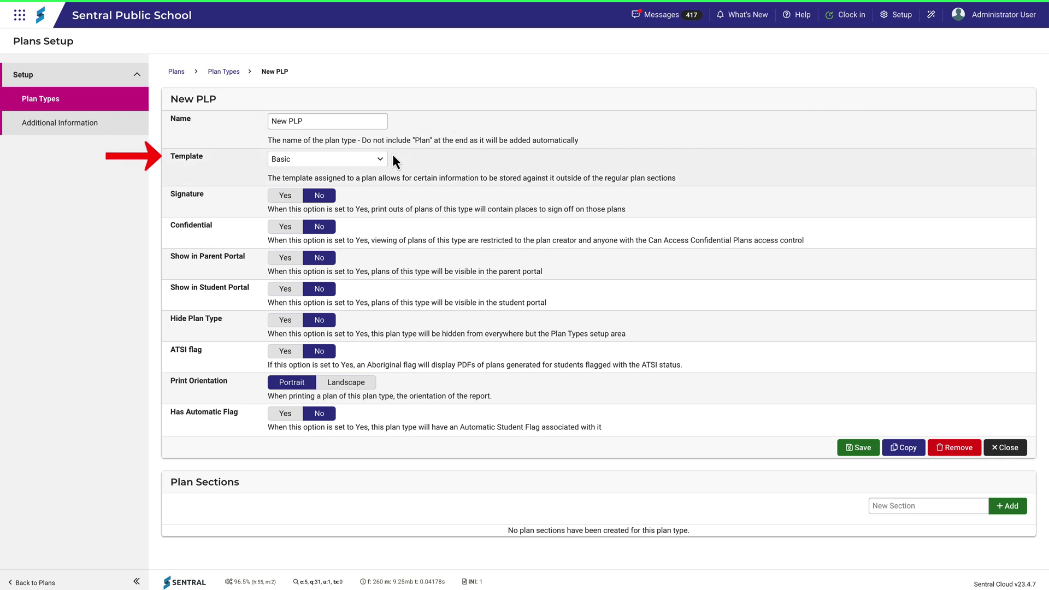
pyautogui.click(379, 159)
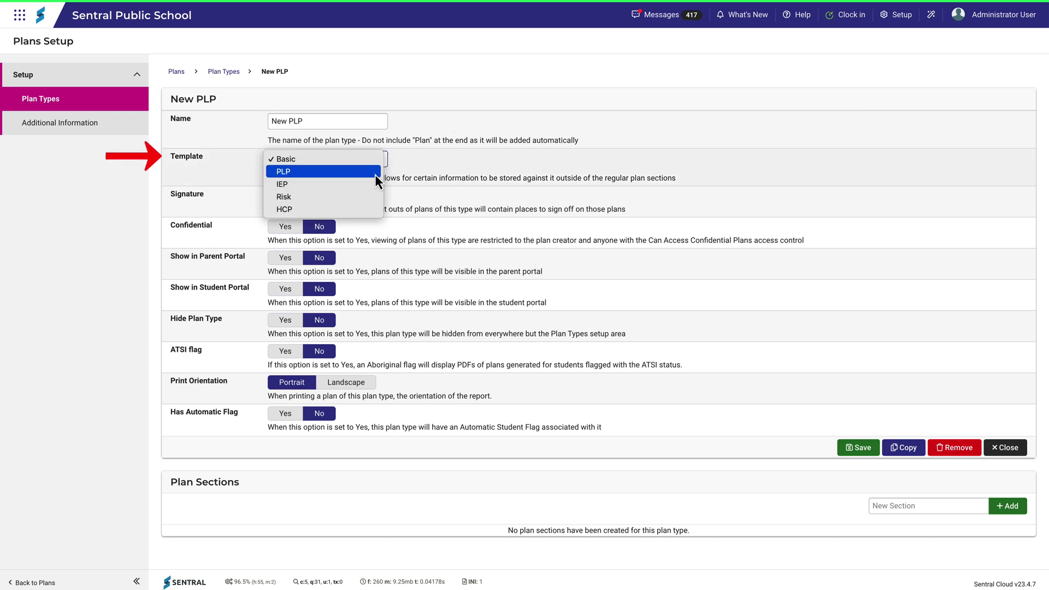
pyautogui.click(375, 173)
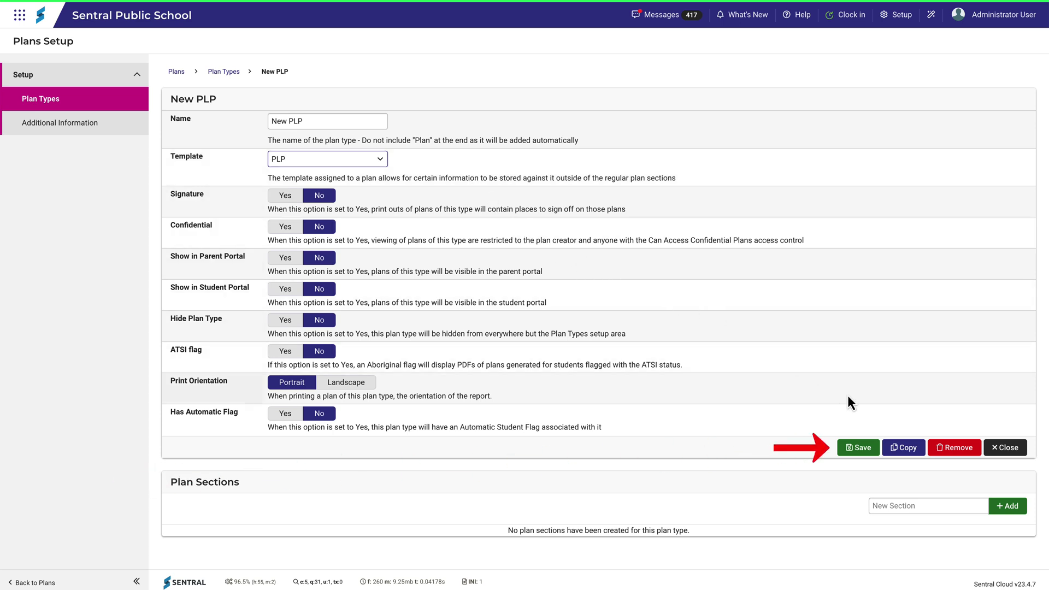
pyautogui.click(860, 447)
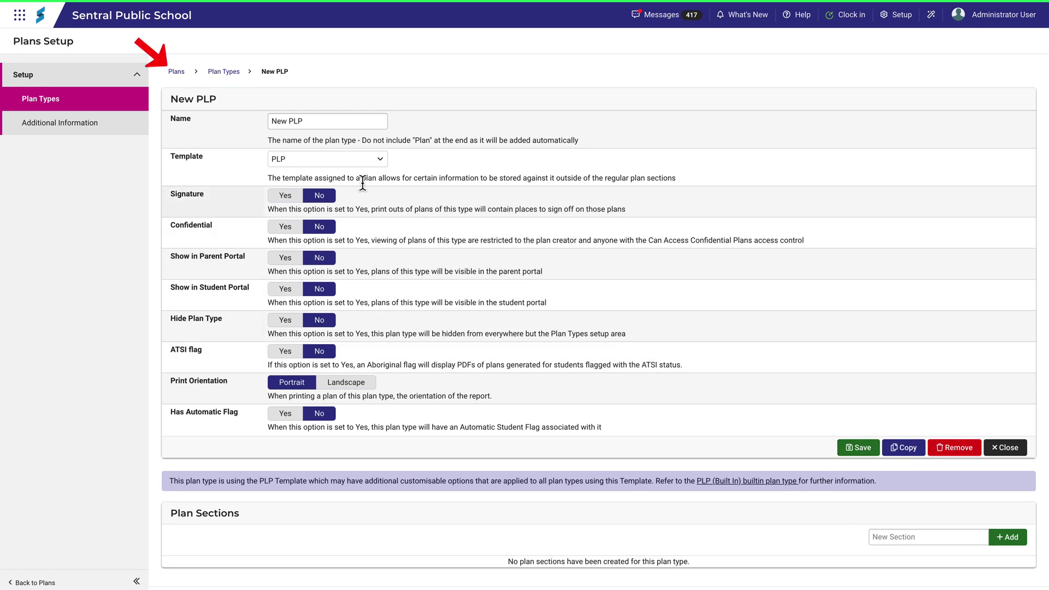
# Return to Plans, search students for "h", choose the PE07 / Year 11 student and start a plan of type New PLP.
pyautogui.click(176, 72)
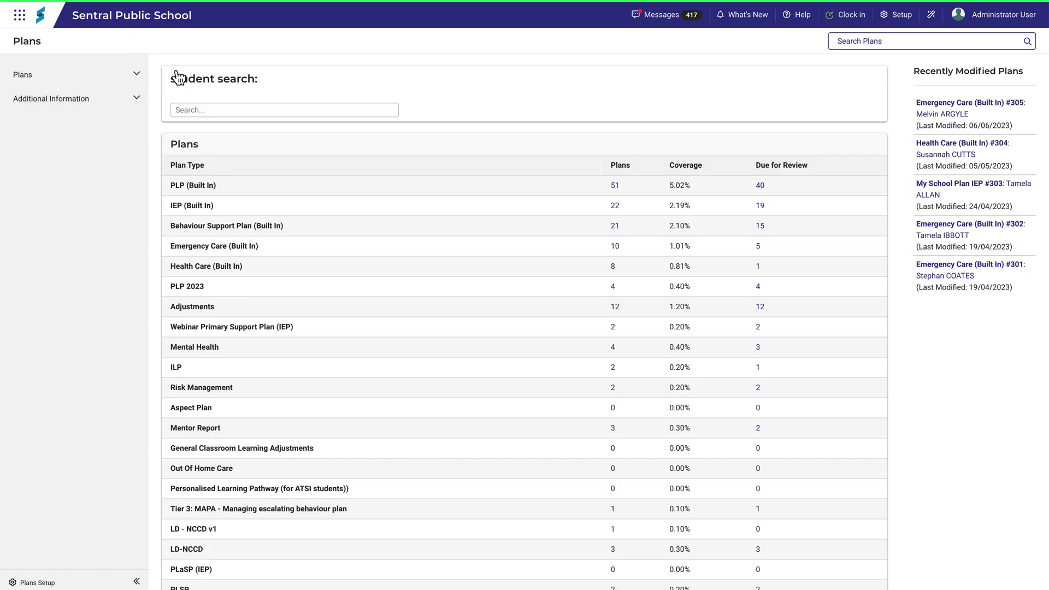
pyautogui.click(842, 41)
pyautogui.write('h')
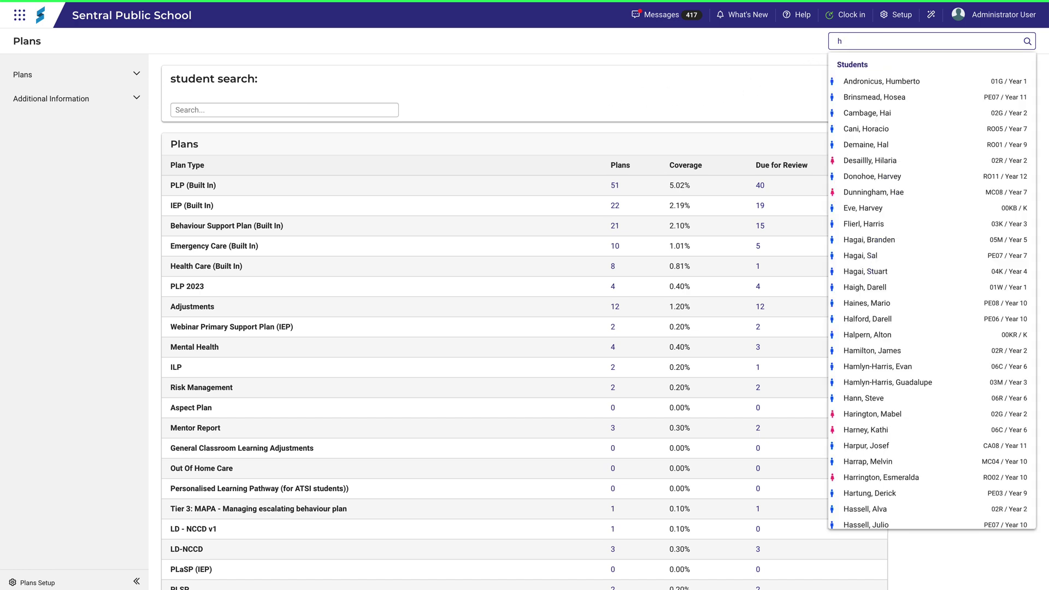
pyautogui.click(889, 98)
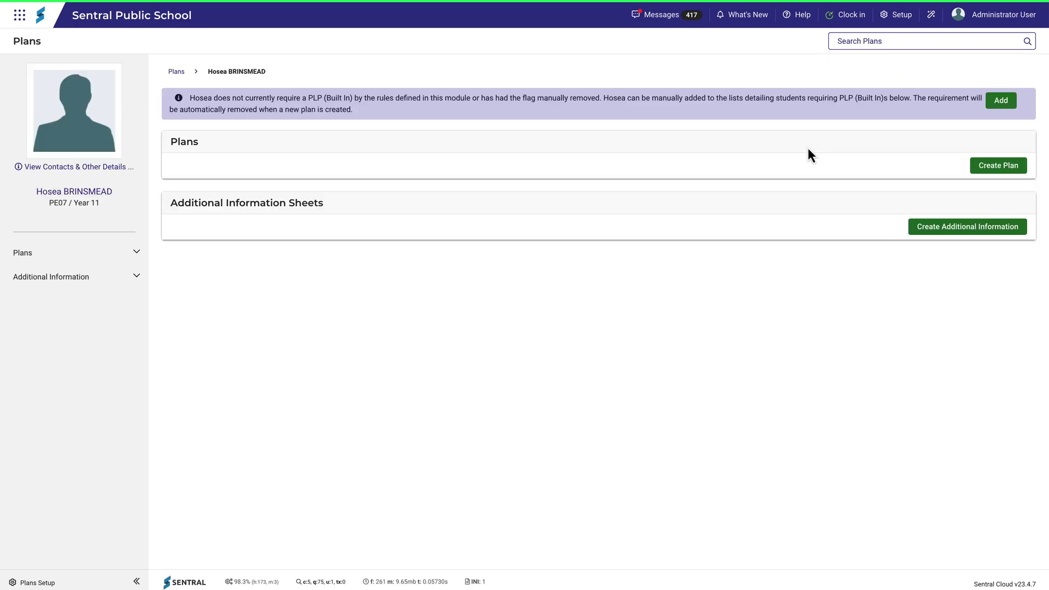
pyautogui.click(981, 169)
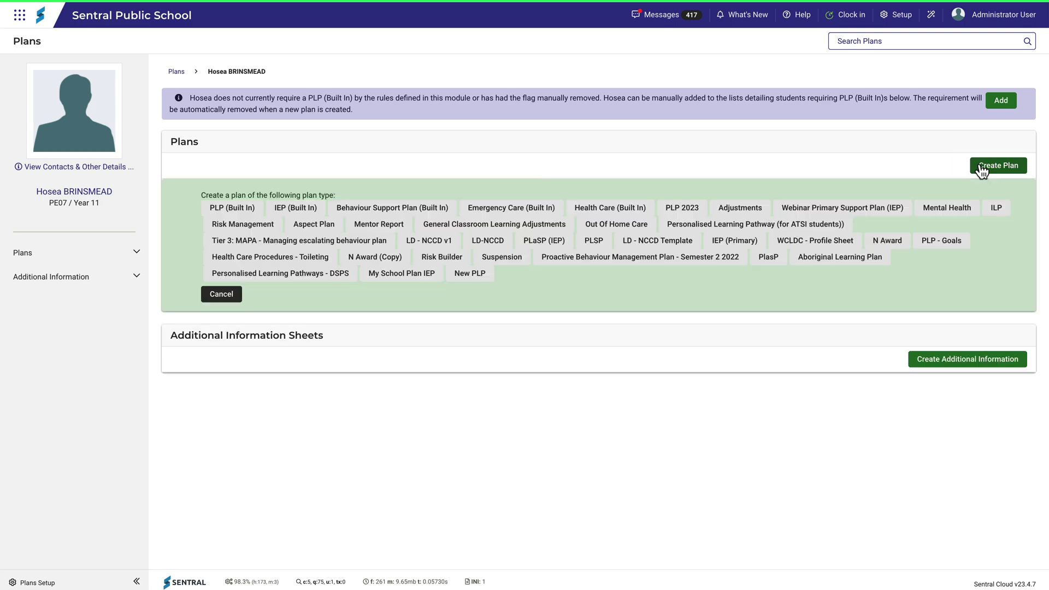
pyautogui.click(483, 280)
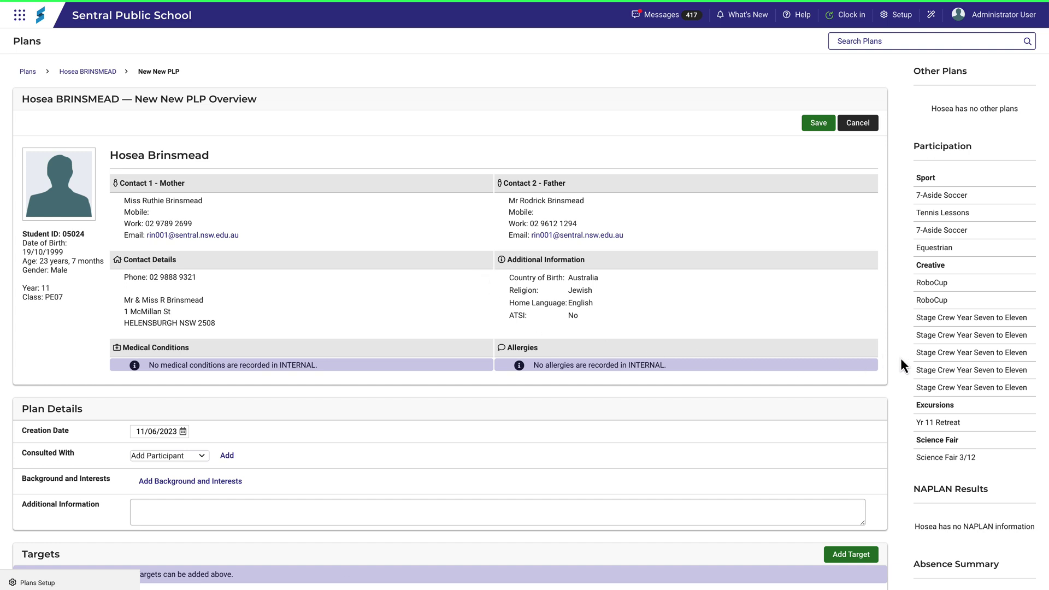
# Add the target "Read more widely." to the plan with the strategy "Limit reading comic books to one per week.".
pyautogui.scroll(-3, 900, 359)
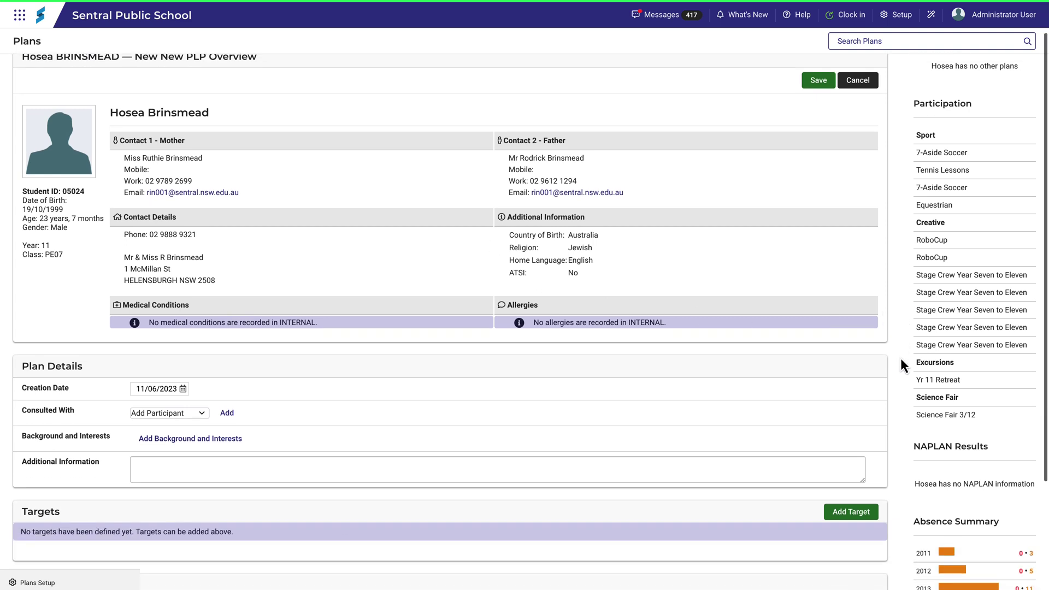
pyautogui.scroll(-1, 900, 358)
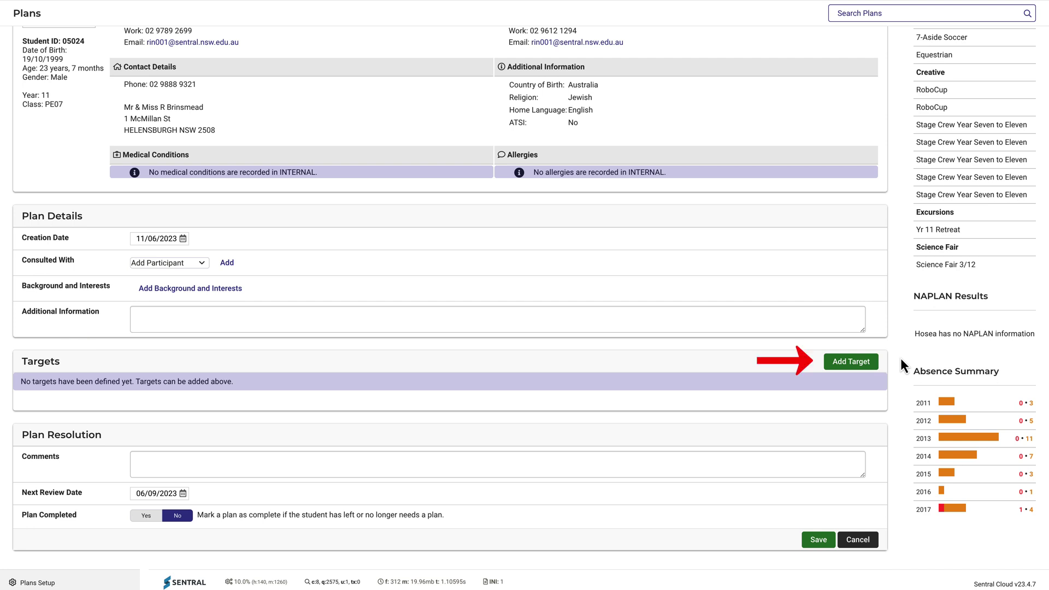
pyautogui.click(864, 364)
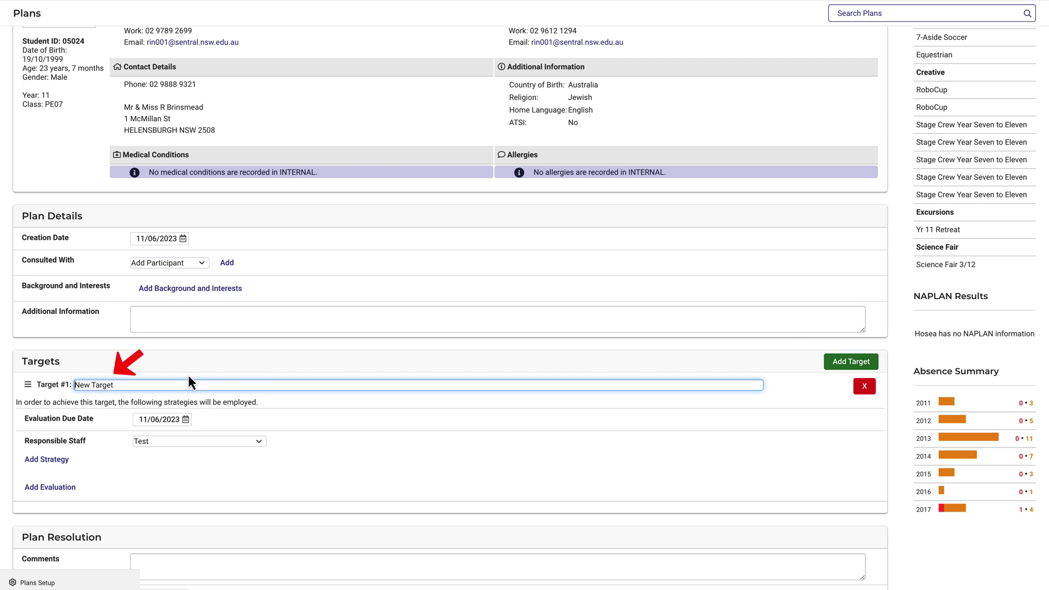
pyautogui.write('Read more widely.')
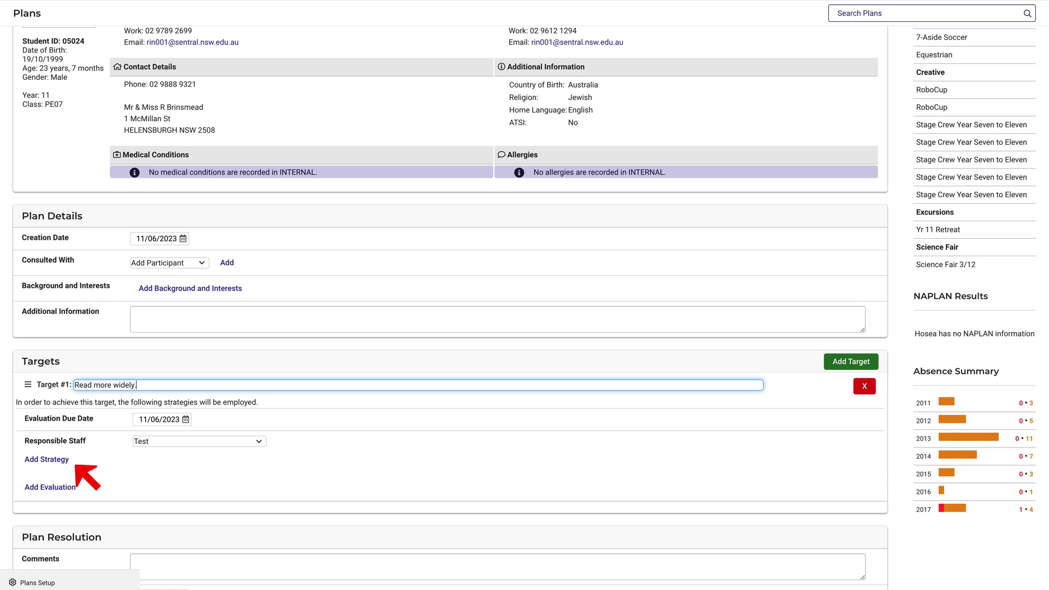
pyautogui.click(54, 460)
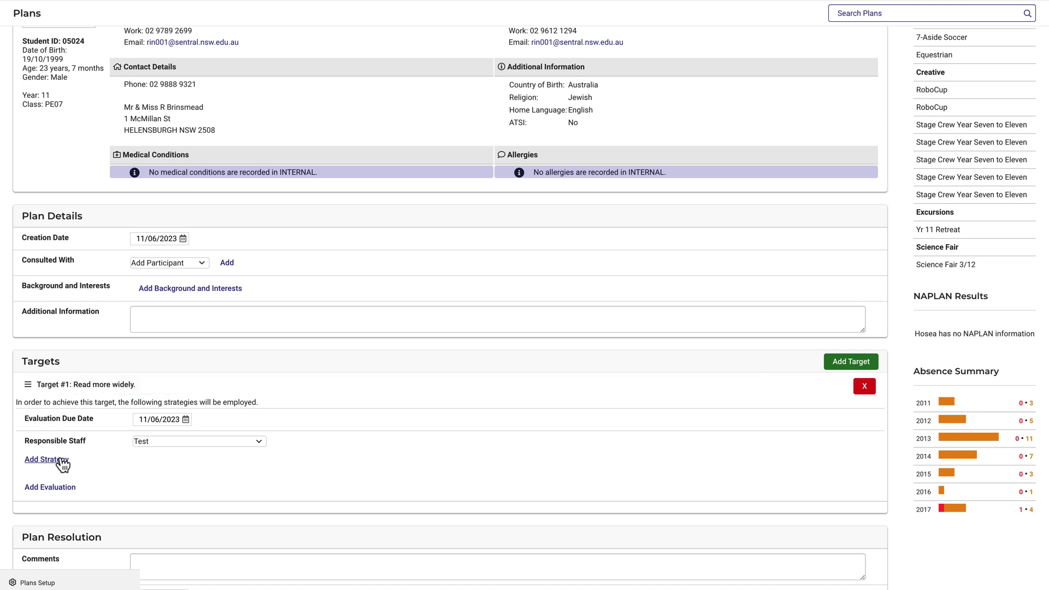
pyautogui.write('Limit reading comic books to one per week.')
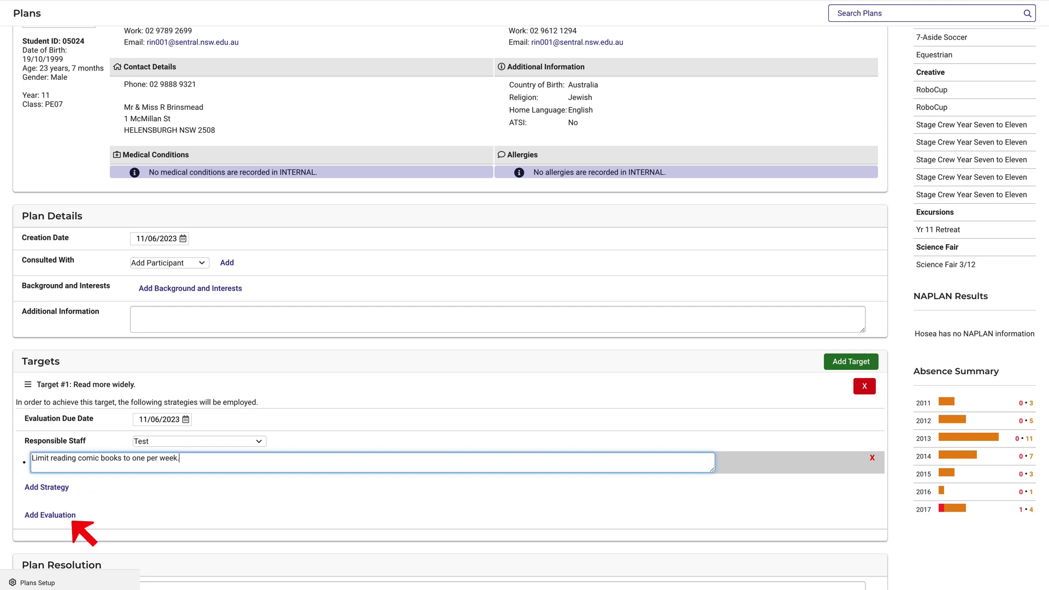
# Add the evaluation "Keep a list of all the books read and make a note of those that were the most interesting." and save the plan.
pyautogui.click(50, 515)
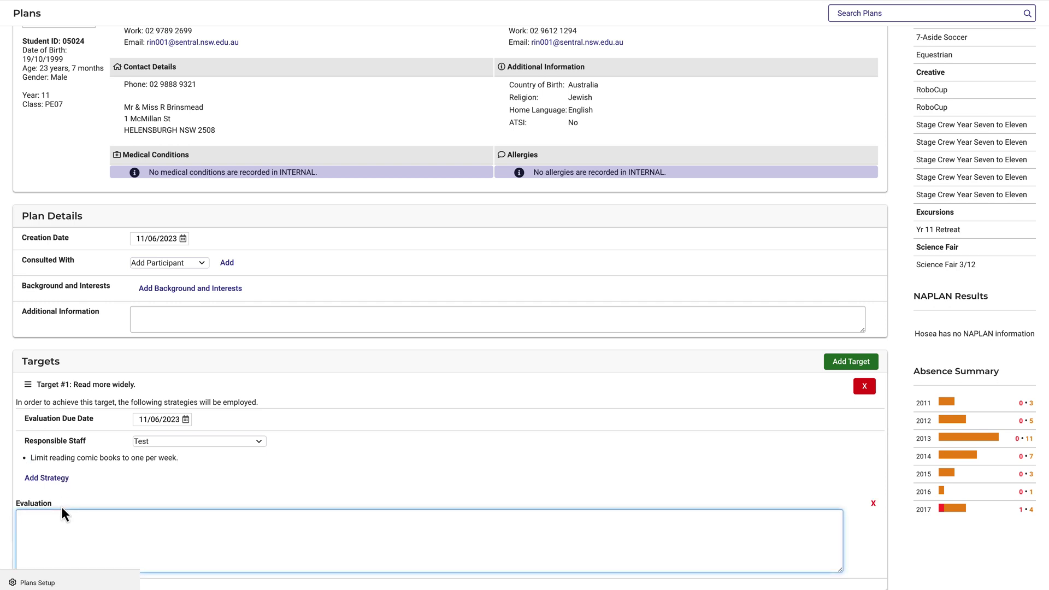
pyautogui.scroll(-2, 115, 493)
pyautogui.write('Keep a list of all the books read and make a note of those that were the most interesting.')
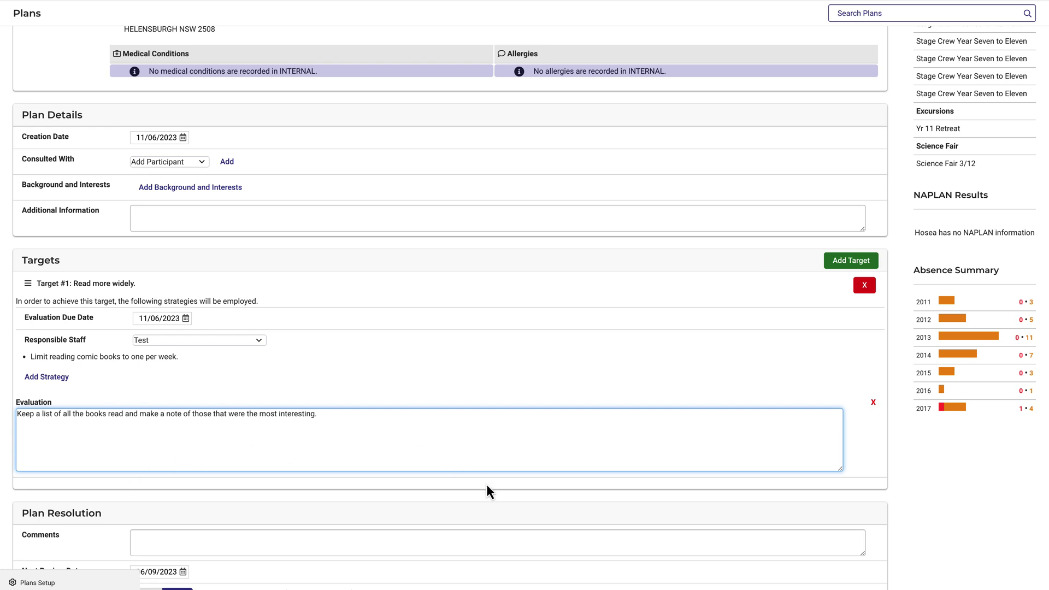
pyautogui.scroll(-2, 487, 490)
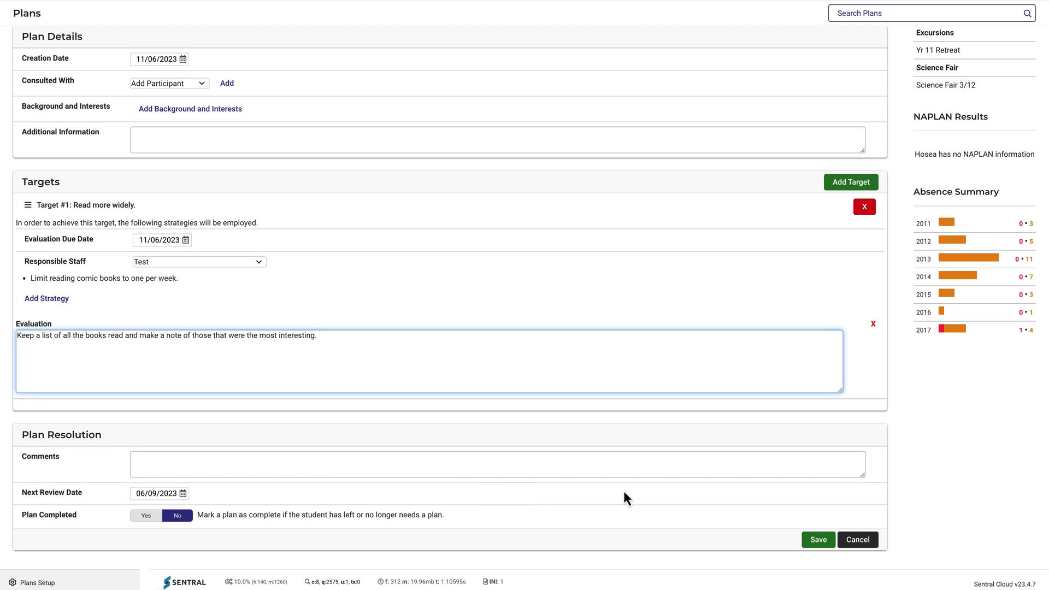
pyautogui.click(817, 540)
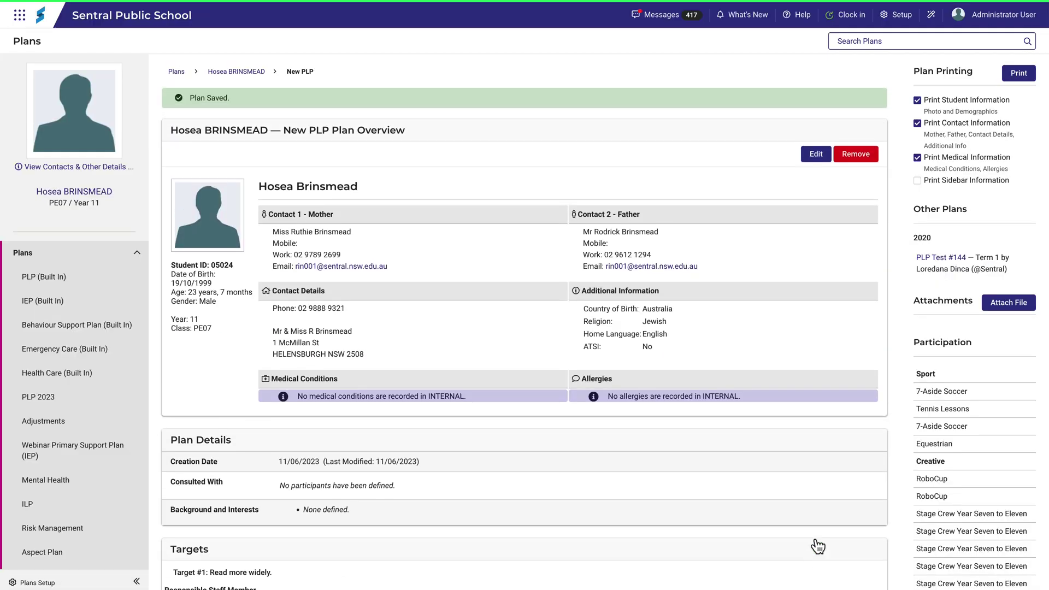
pyautogui.scroll(-4, 817, 546)
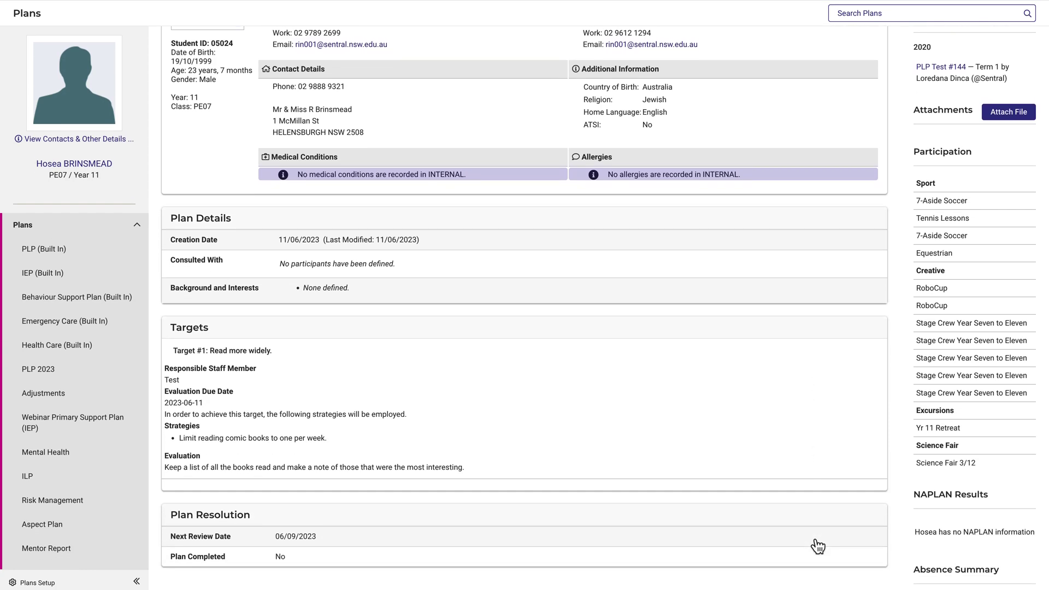
pyautogui.scroll(5, 817, 546)
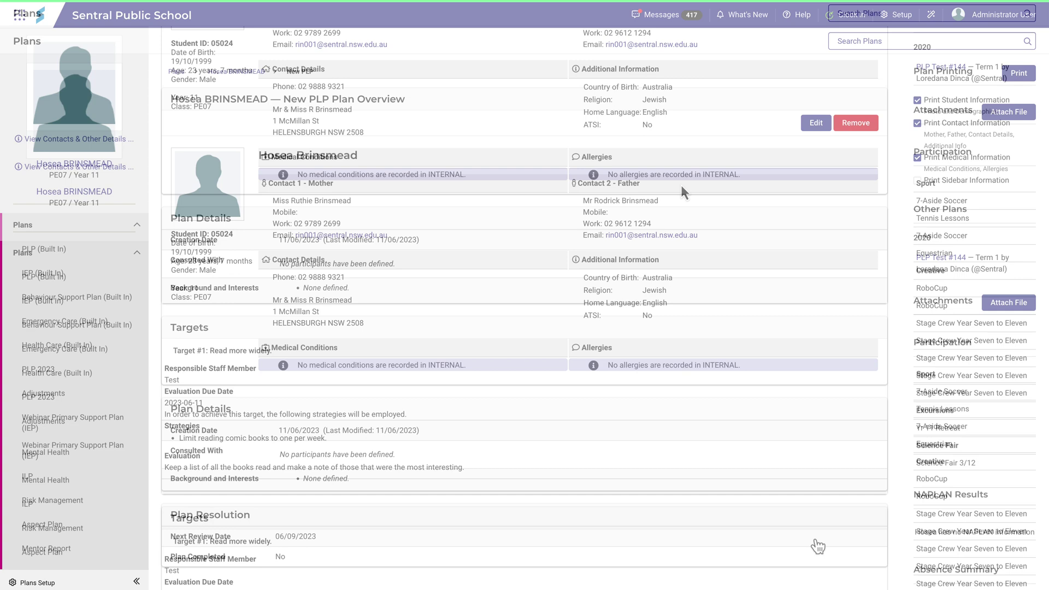
# Return to the plan types in Plans Setup and open the New PLP plan type for editing.
pyautogui.click(886, 22)
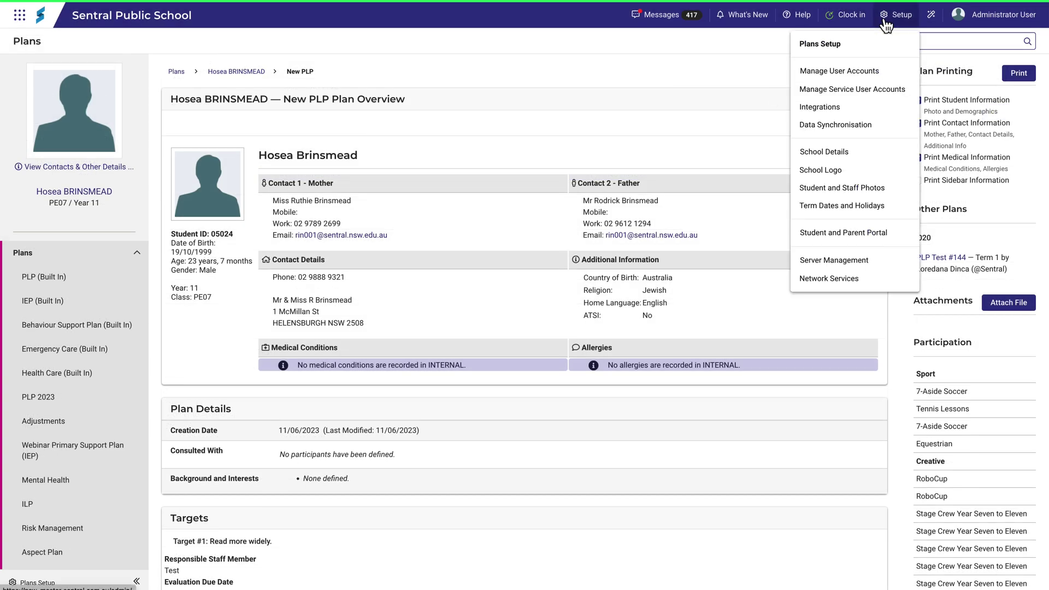
pyautogui.click(833, 48)
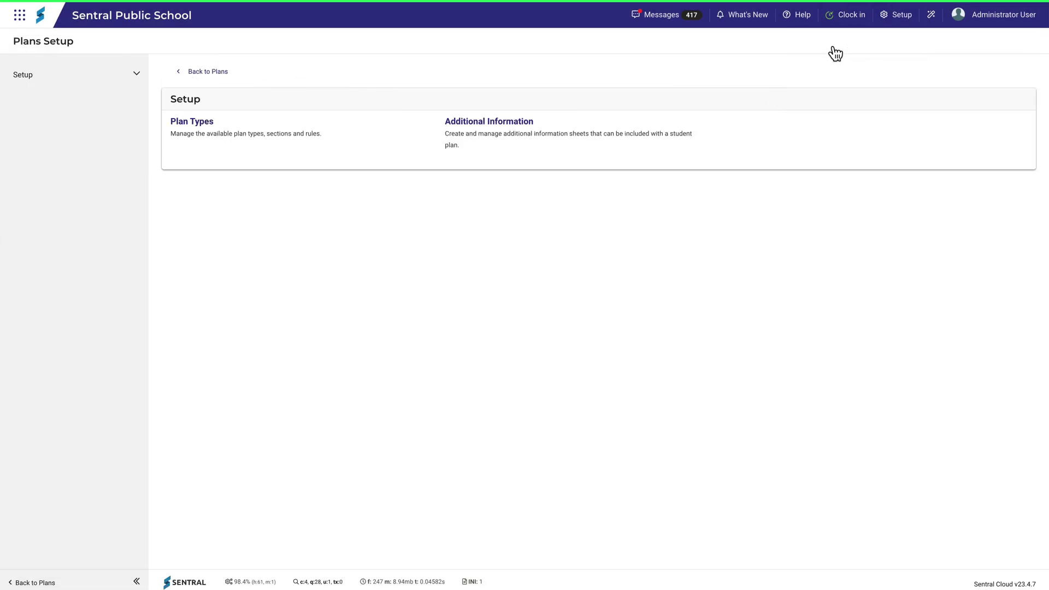
pyautogui.click(203, 126)
pyautogui.scroll(-5, 126, 362)
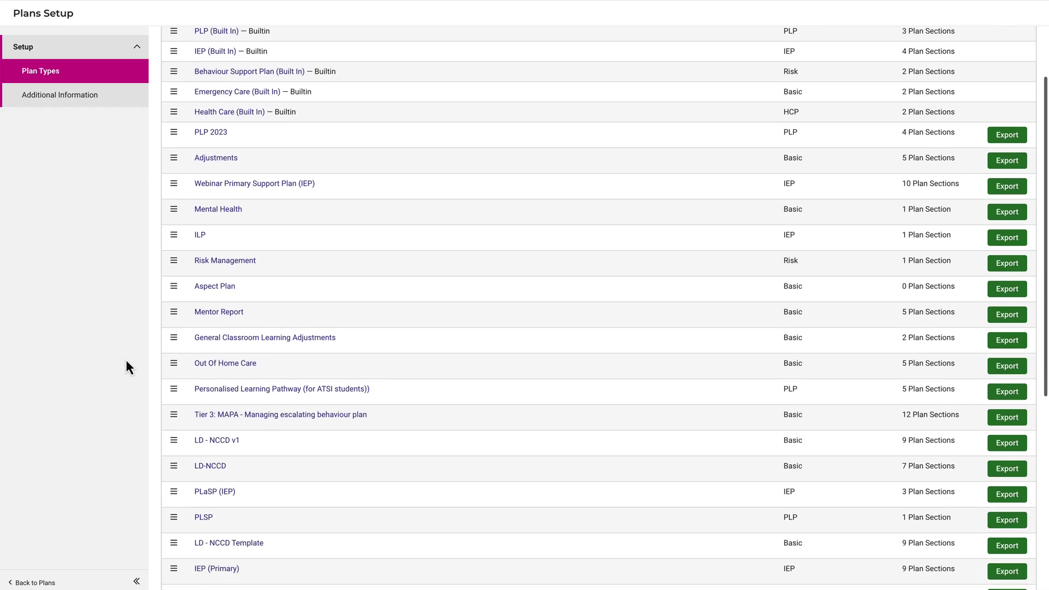
pyautogui.scroll(-3, 125, 359)
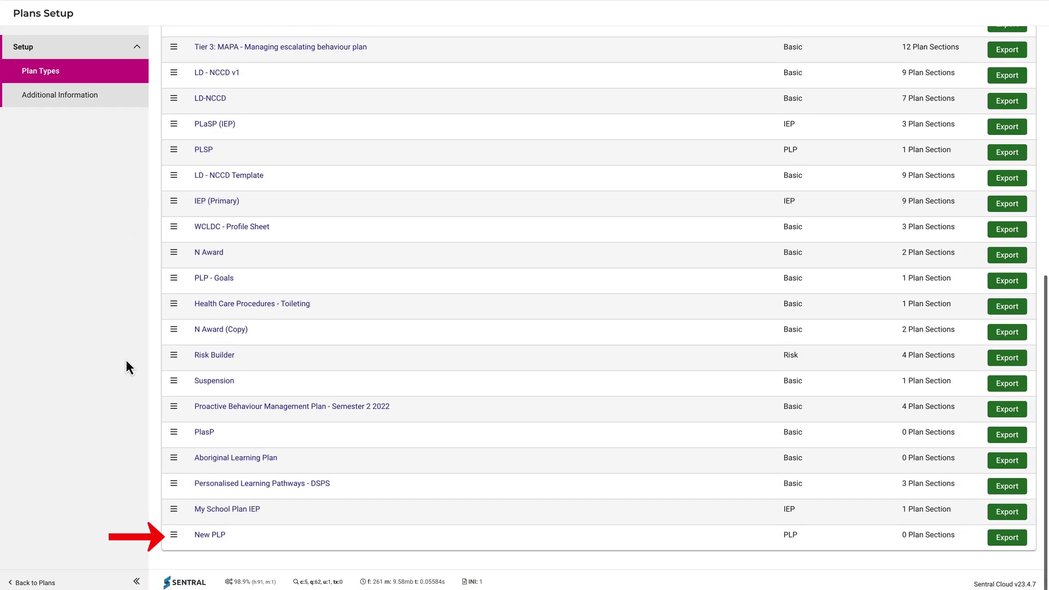
pyautogui.click(212, 536)
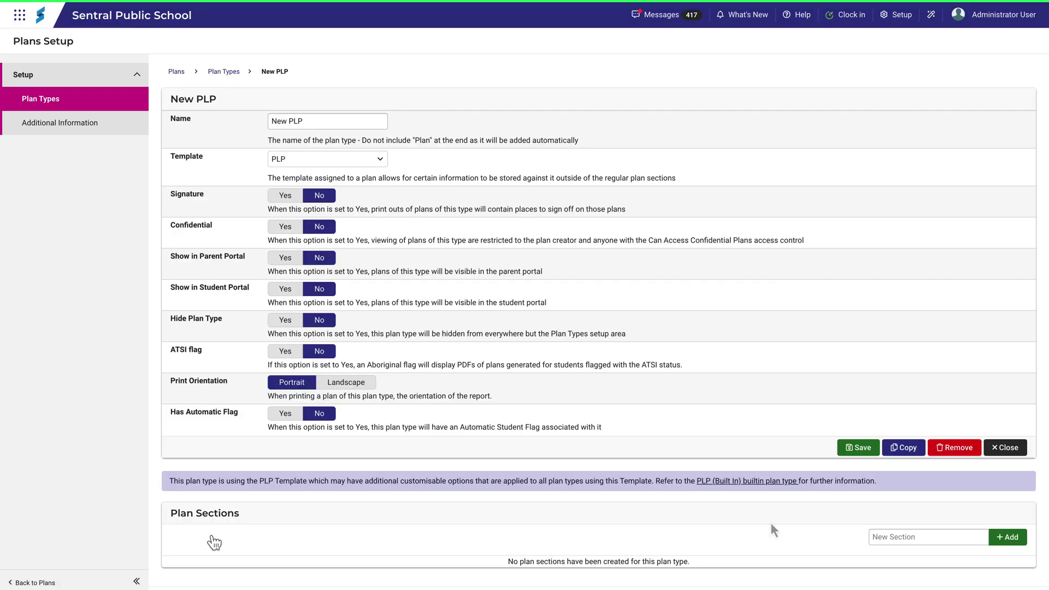
# Add a plan section named "Preferred Topics" to the New PLP plan type.
pyautogui.click(896, 537)
pyautogui.write('Preferred Topics')
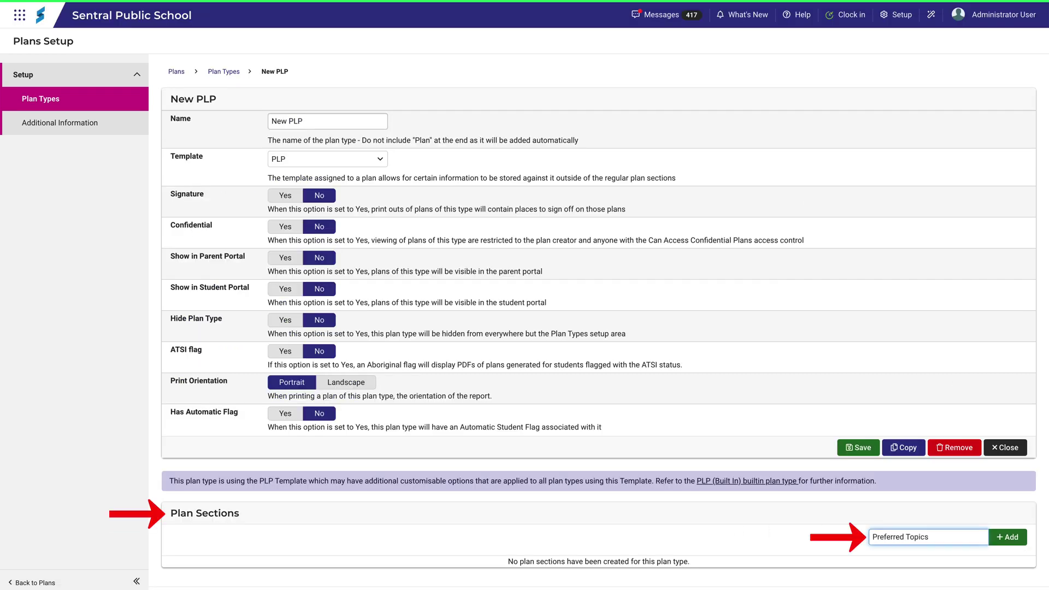
pyautogui.click(1006, 537)
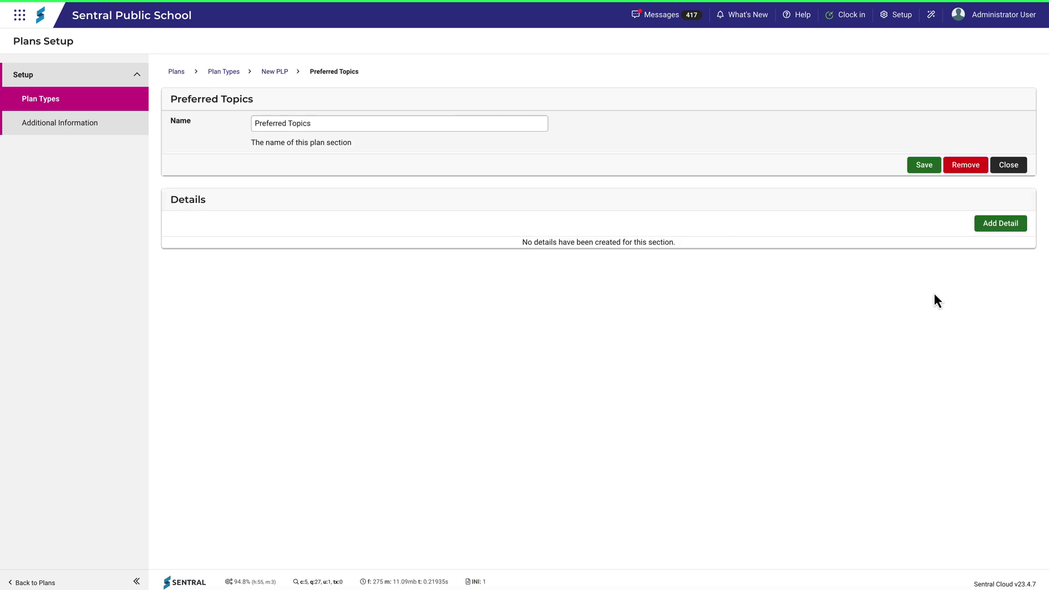
# Add a detail named "Student shows interest in" with the Multiple Selection type to the Preferred Topics section.
pyautogui.click(985, 230)
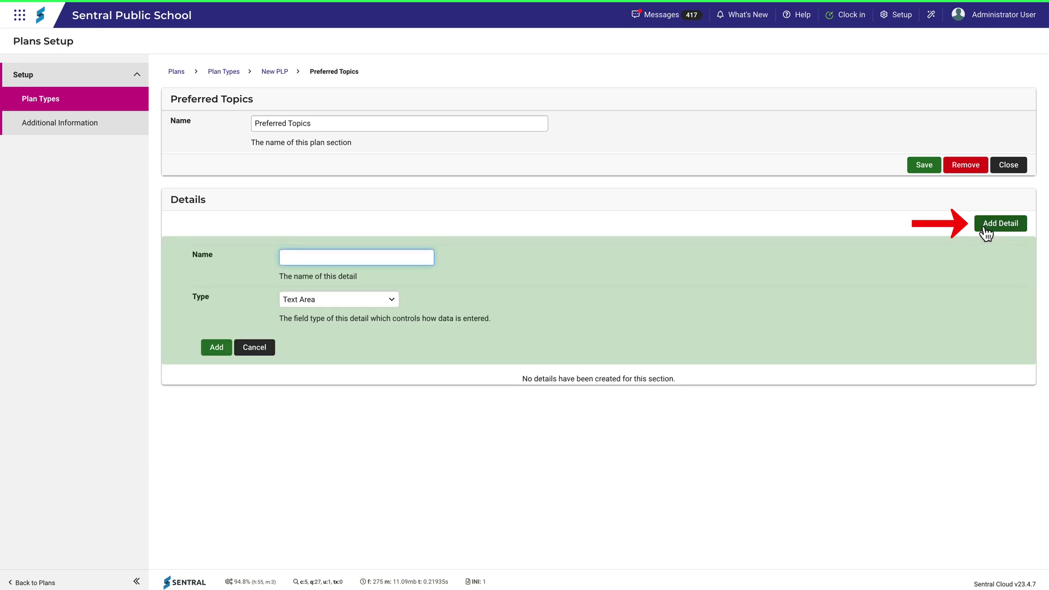
pyautogui.write('Student shows interest in')
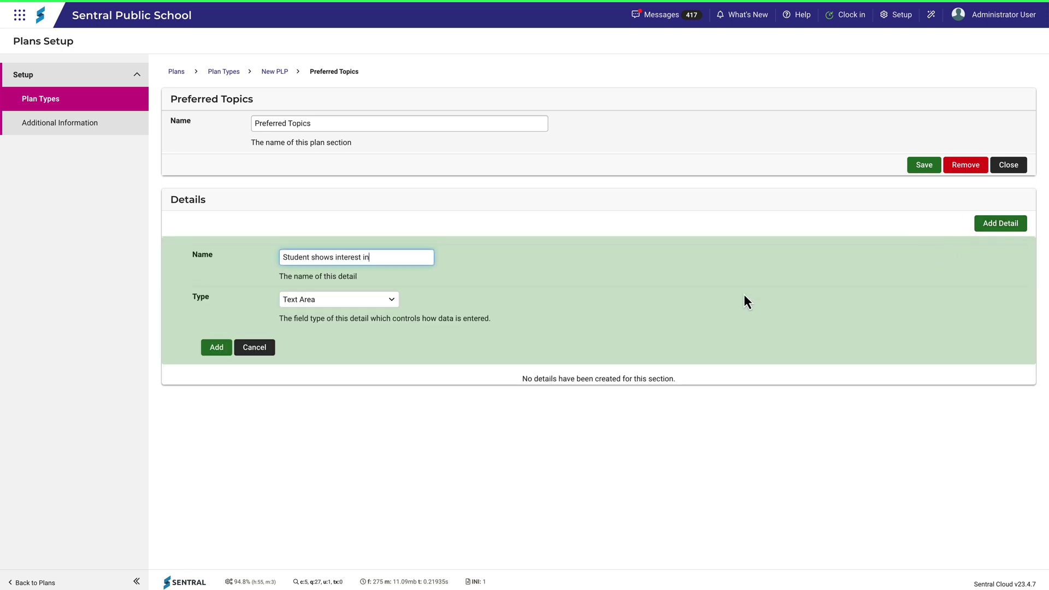
pyautogui.click(396, 302)
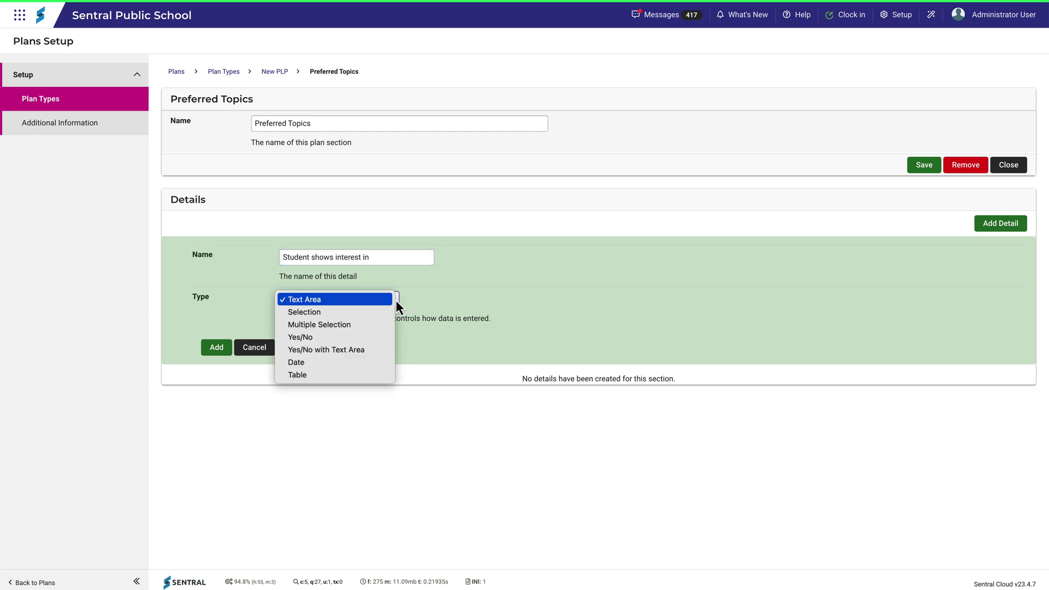
pyautogui.click(370, 325)
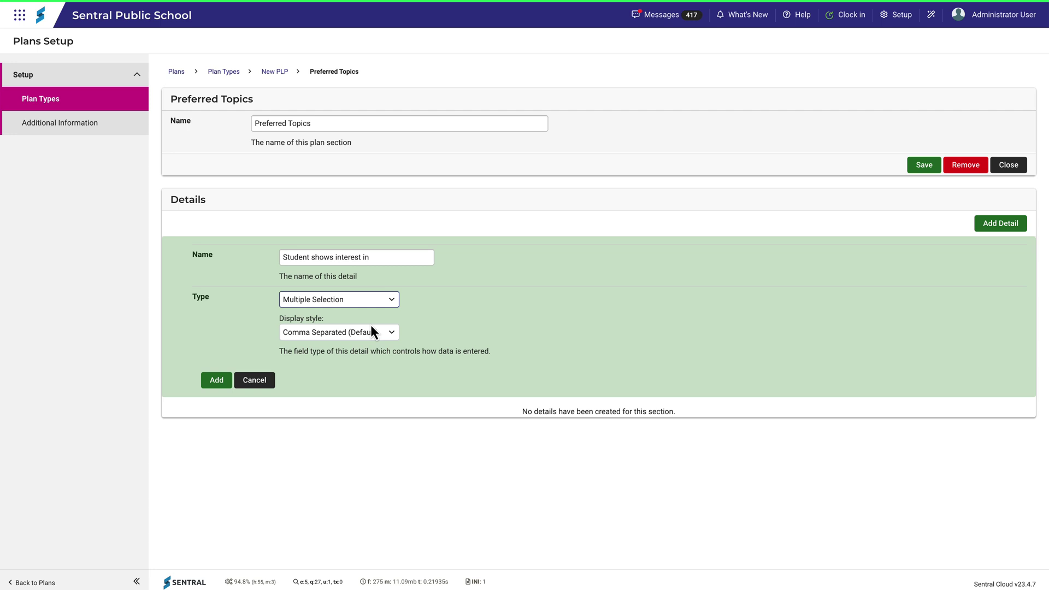
pyautogui.click(230, 386)
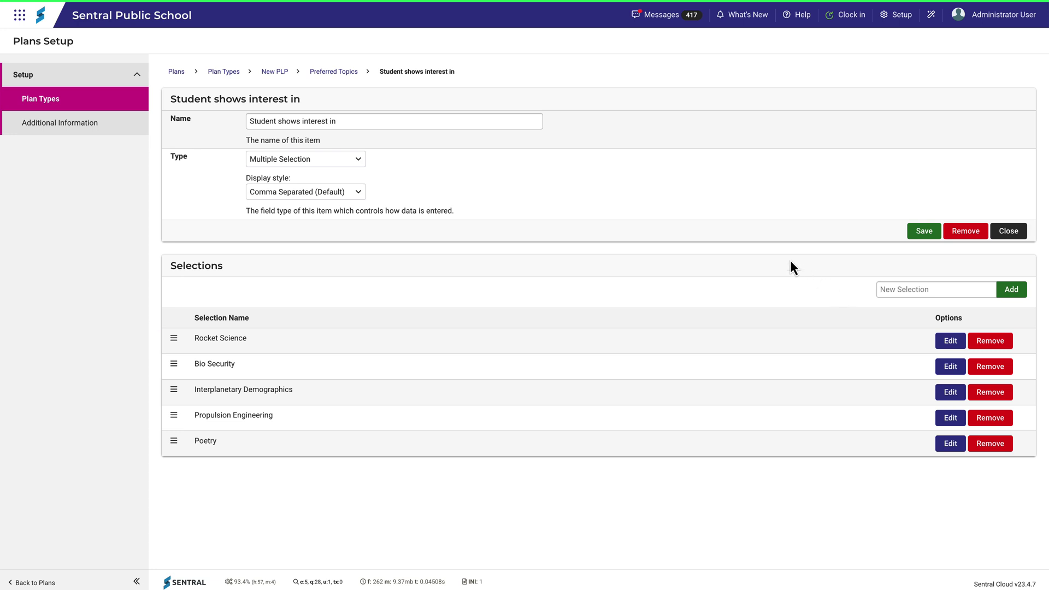
# Return to Plans, find the student, open their New PLP plan and review its Preferred Topics section.
pyautogui.click(179, 73)
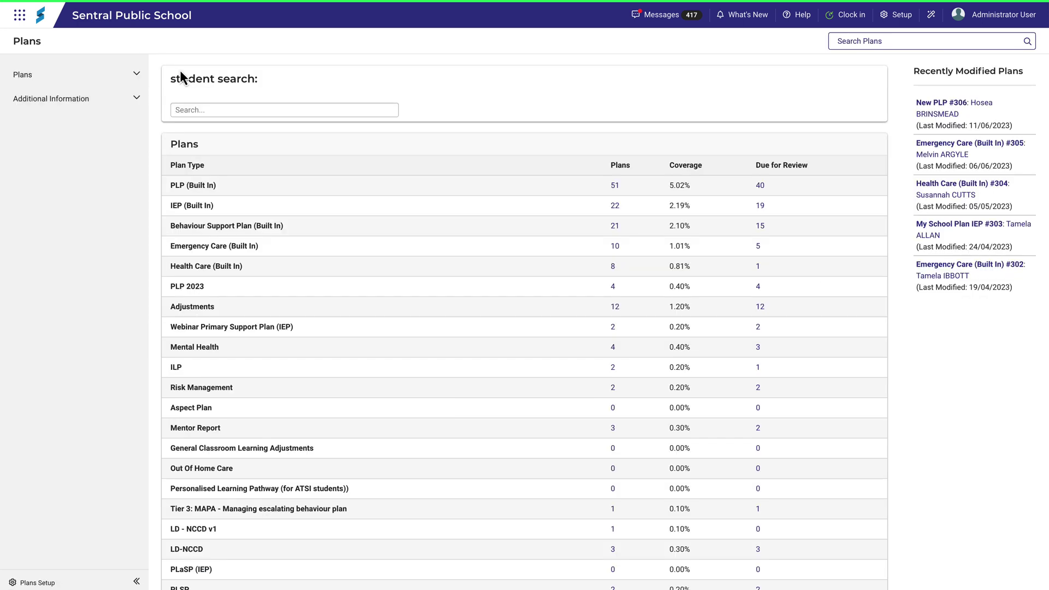
pyautogui.click(846, 42)
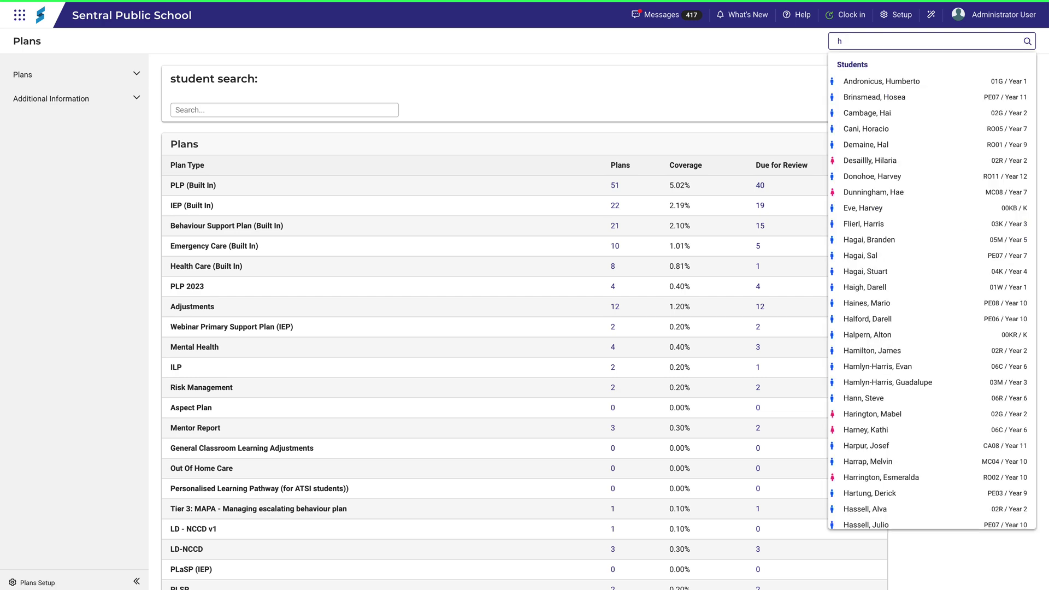
pyautogui.click(863, 103)
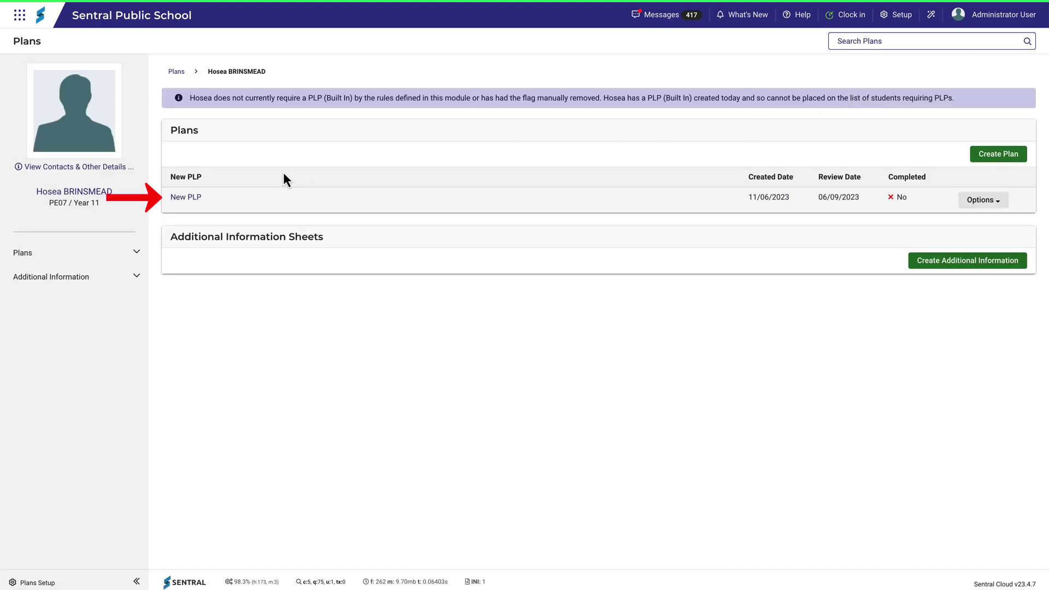
pyautogui.click(186, 197)
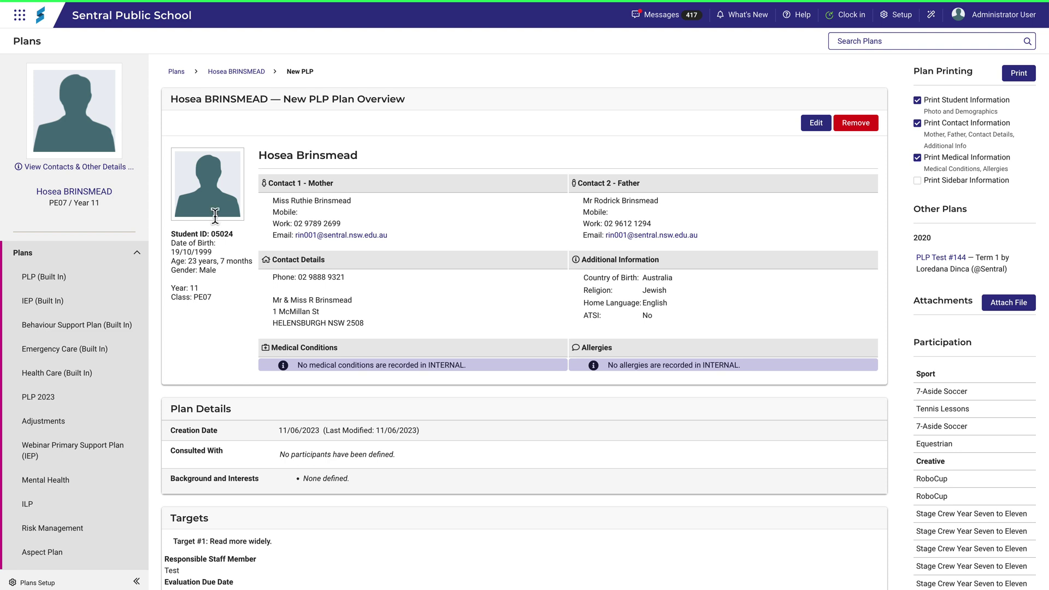
pyautogui.scroll(-1, 759, 470)
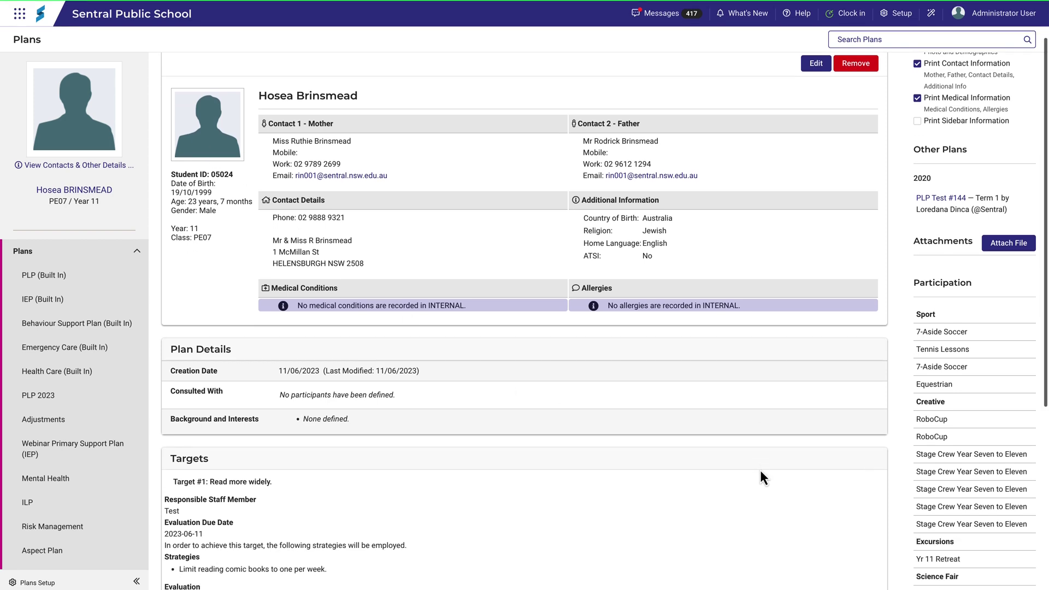
pyautogui.scroll(-5, 762, 476)
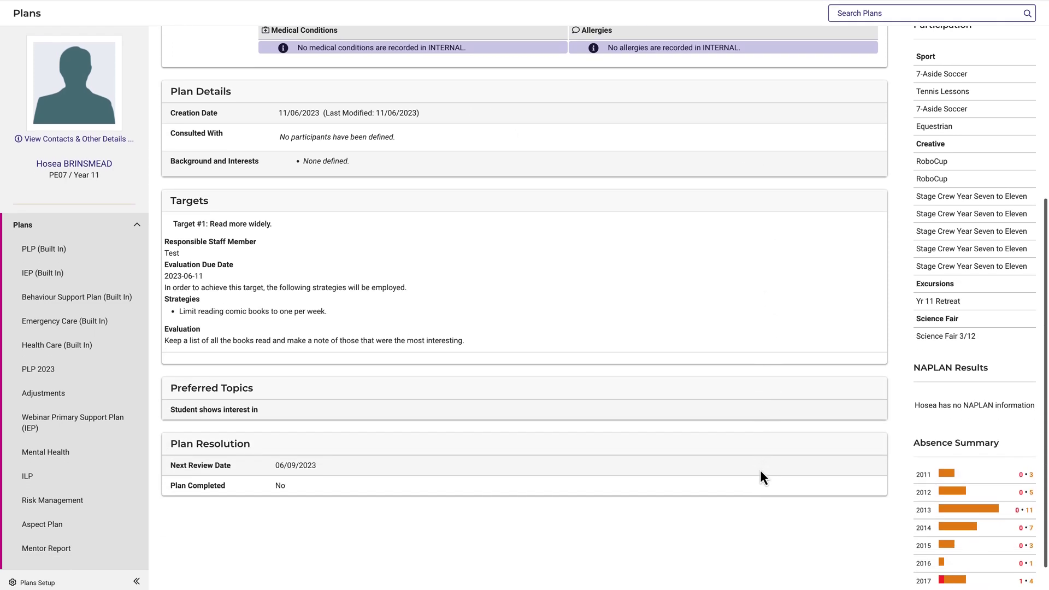
pyautogui.scroll(-1, 761, 477)
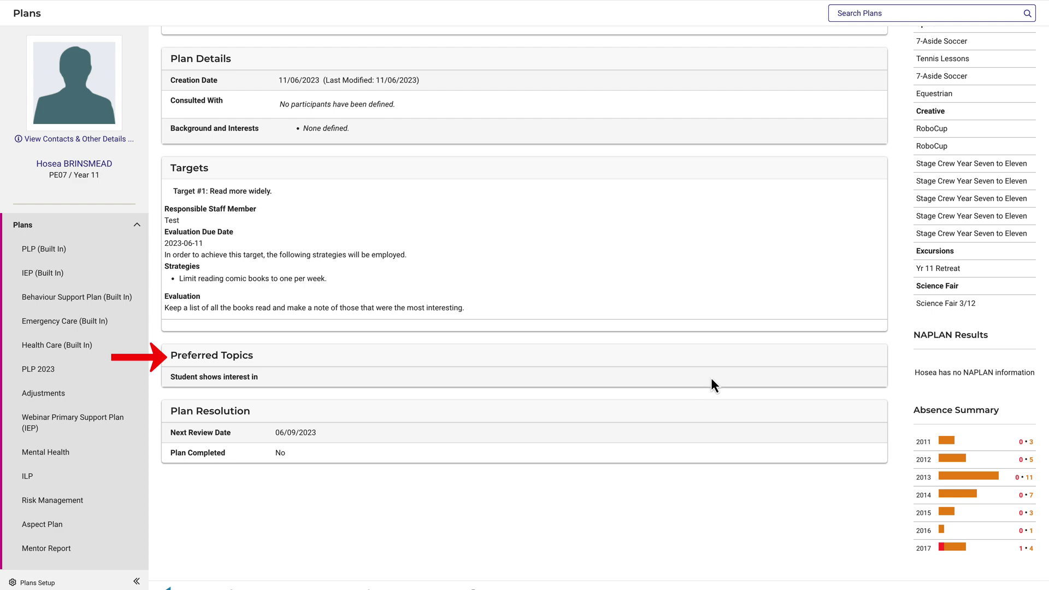
pyautogui.scroll(6, 709, 378)
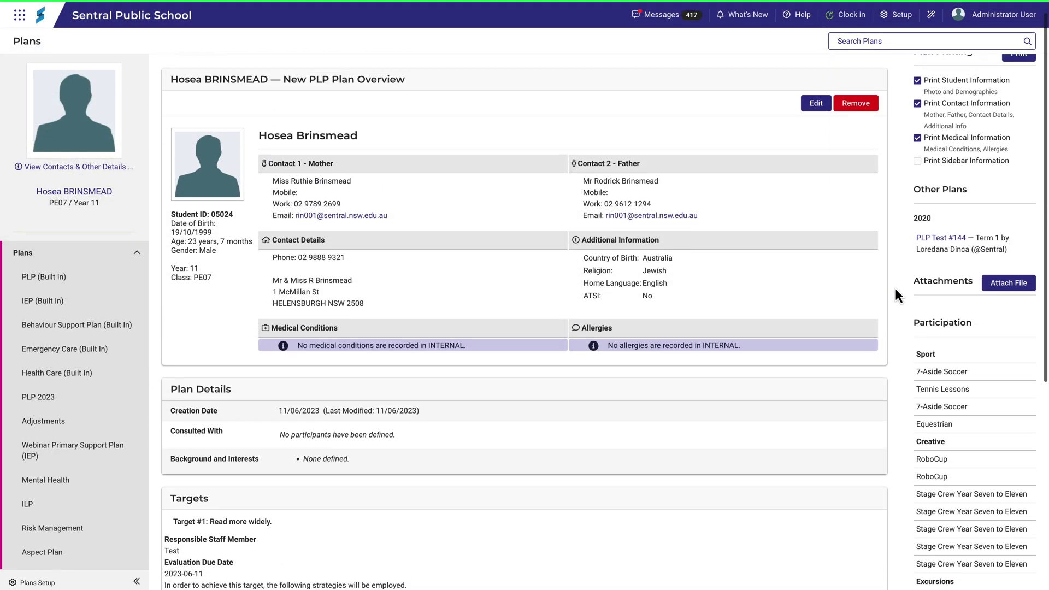
# Edit the plan to select Rocket Science, Interplanetary Demographics and Poetry under "Student shows interest in", and save it.
pyautogui.click(819, 109)
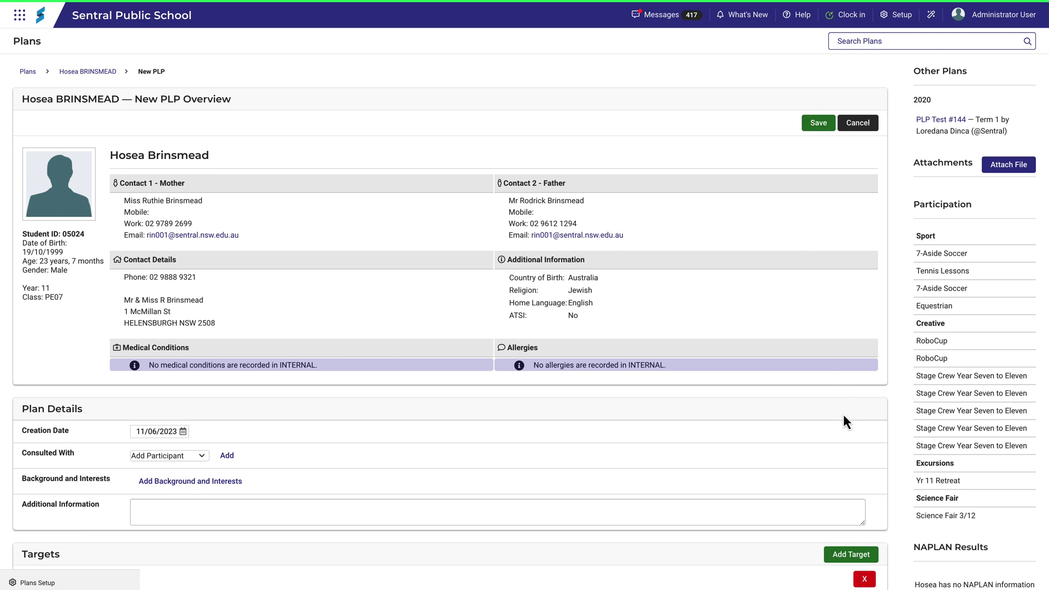
pyautogui.scroll(-5, 843, 414)
pyautogui.scroll(-2, 843, 414)
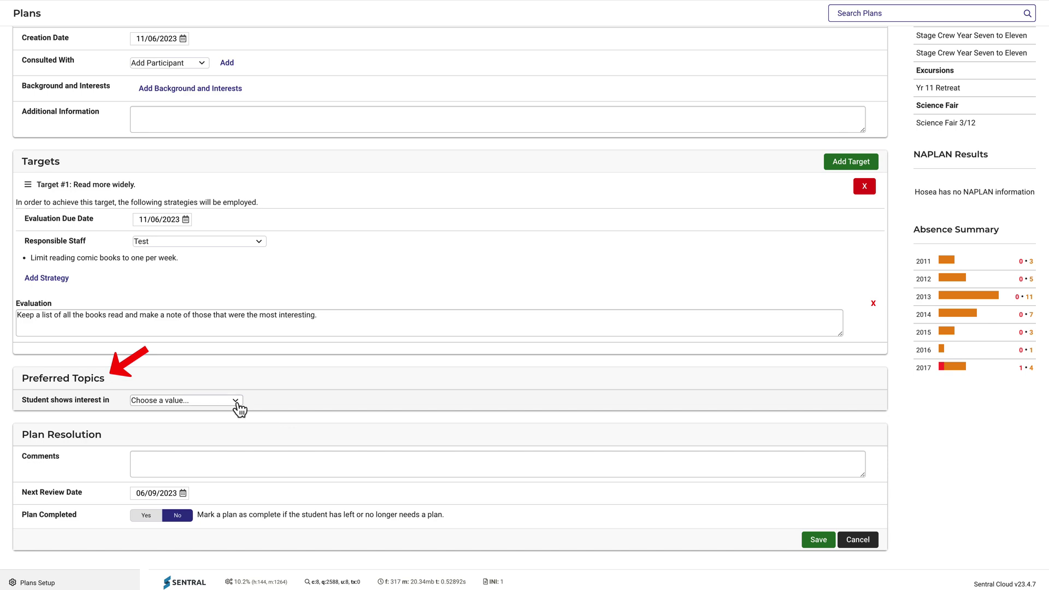
pyautogui.click(234, 402)
pyautogui.click(230, 419)
pyautogui.click(240, 405)
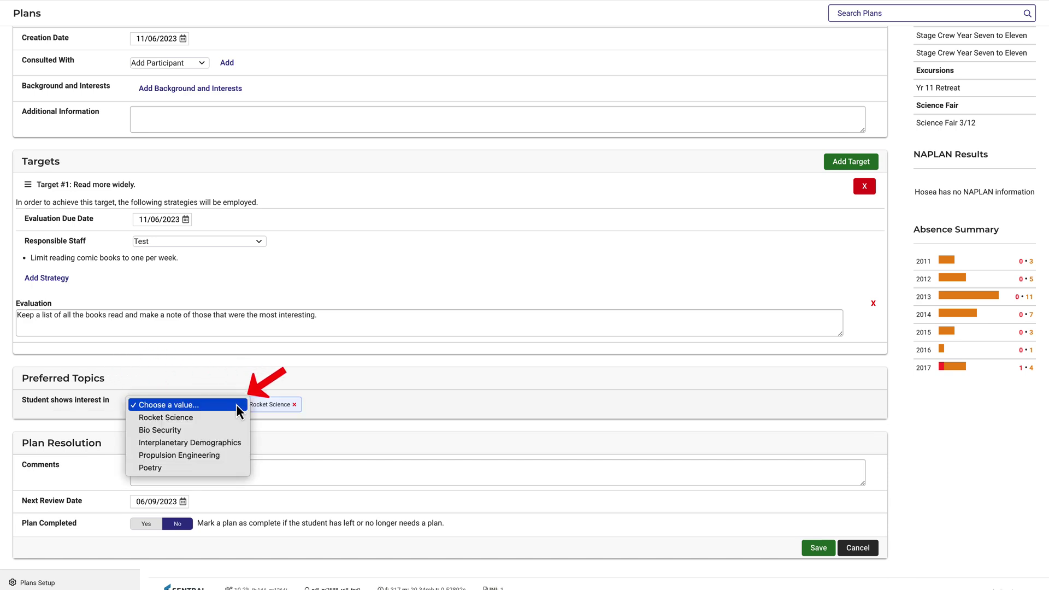
pyautogui.click(239, 441)
pyautogui.click(234, 404)
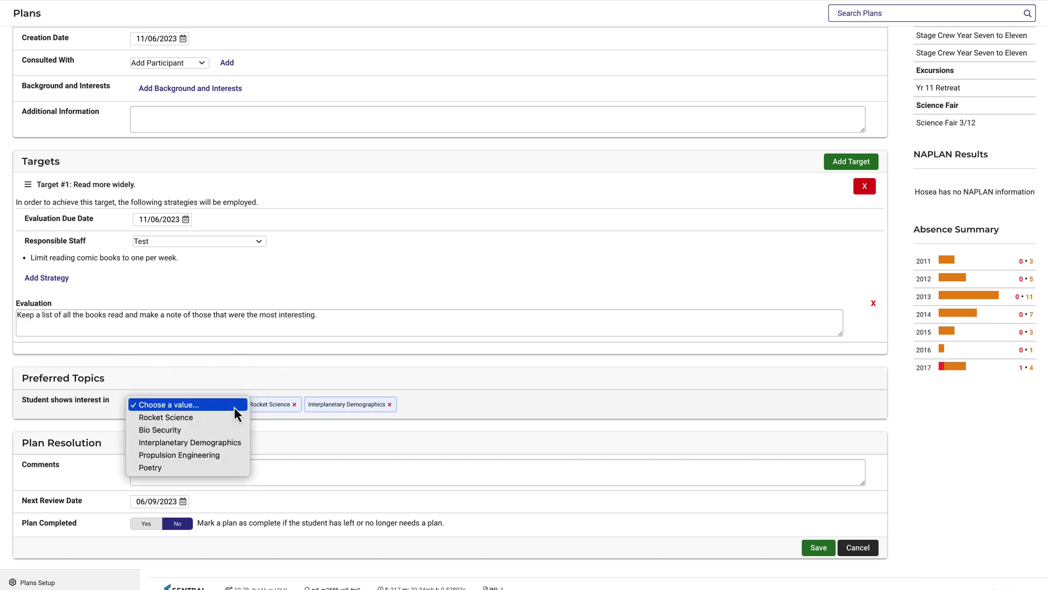
pyautogui.click(227, 468)
pyautogui.scroll(7, 909, 241)
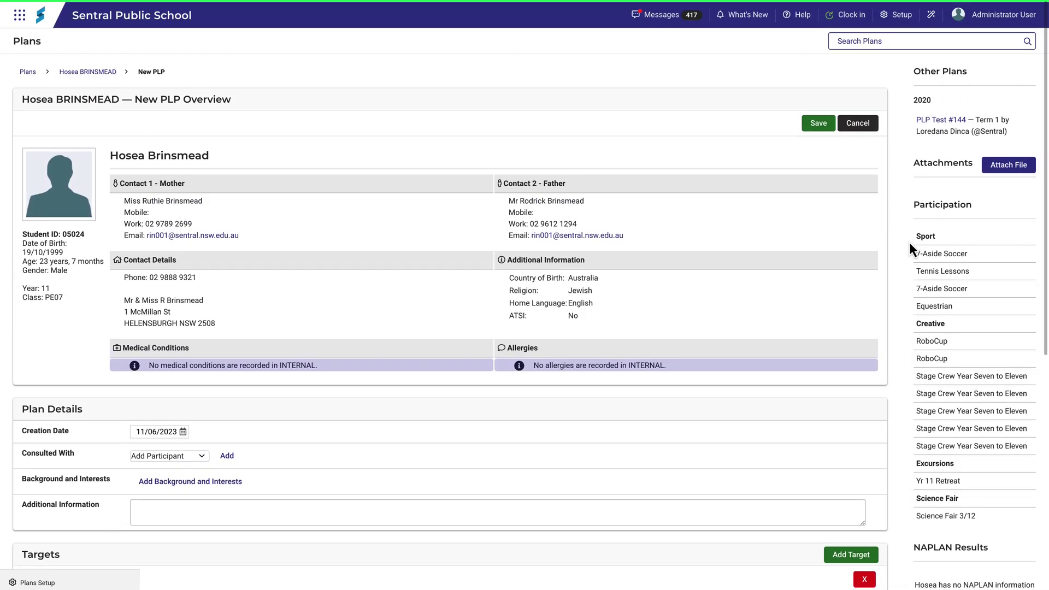
pyautogui.click(818, 124)
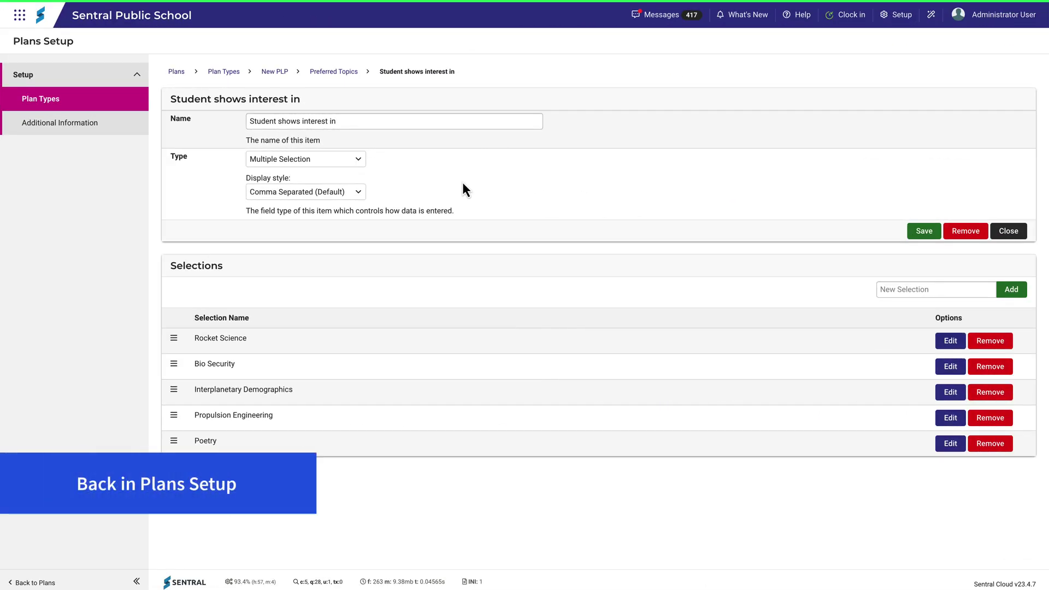
# Review the field types available for the "Student shows interest in" detail without changing it, and return to the Preferred Topics section.
pyautogui.click(363, 160)
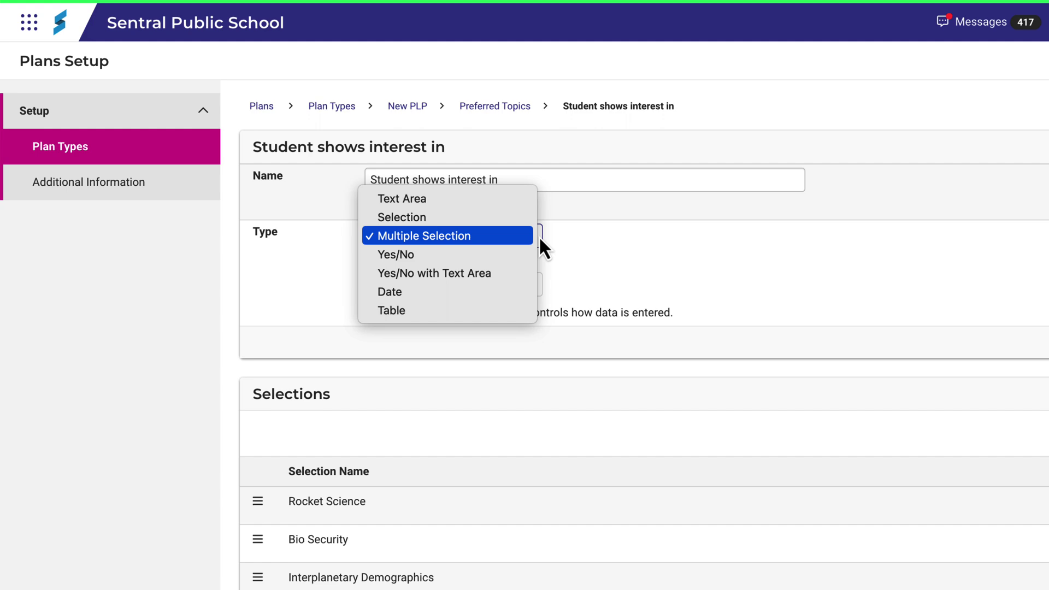
pyautogui.click(619, 225)
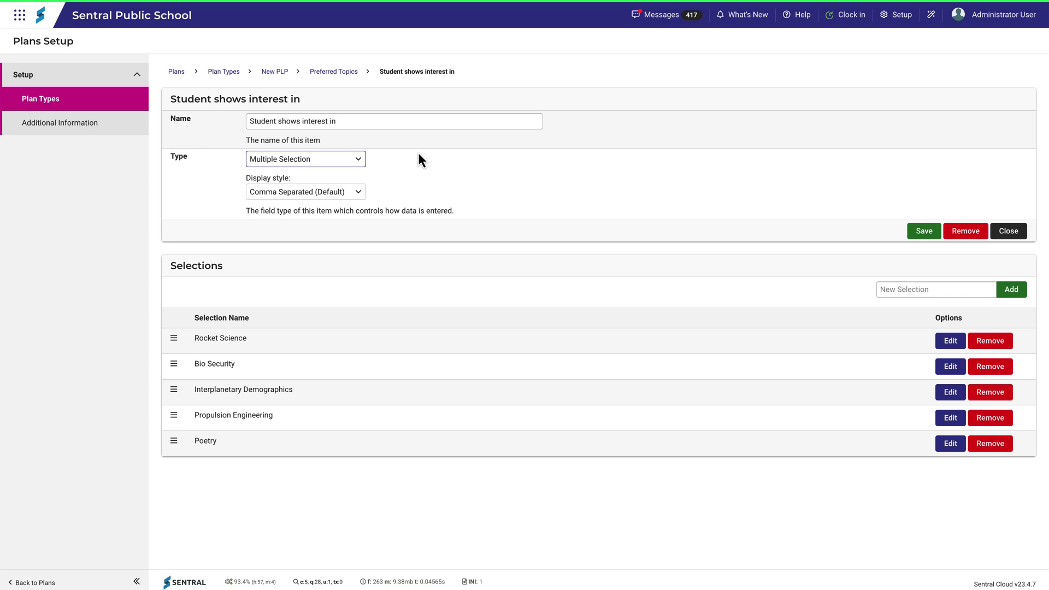
pyautogui.click(349, 75)
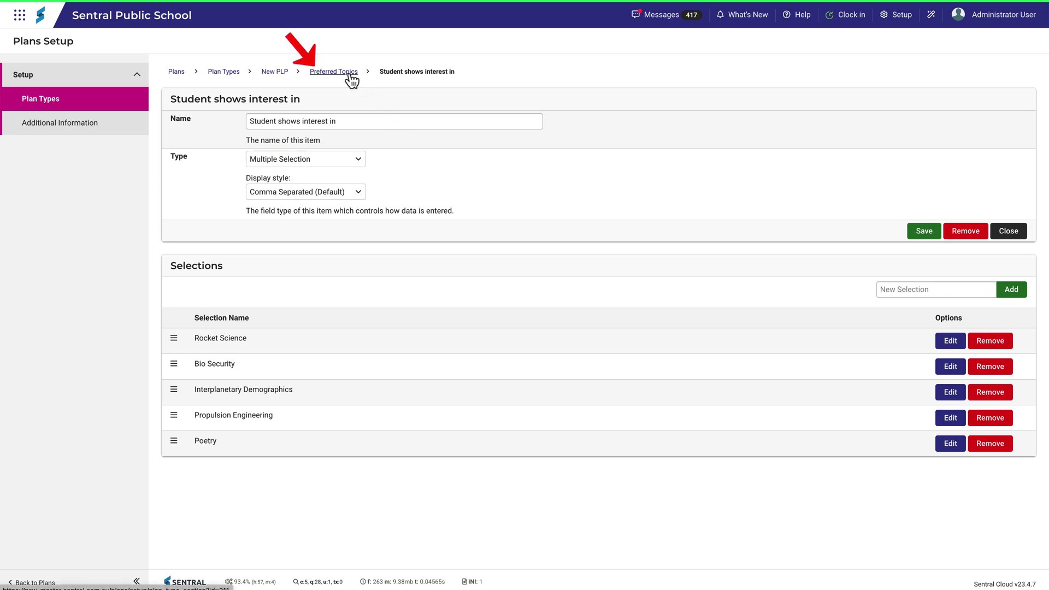